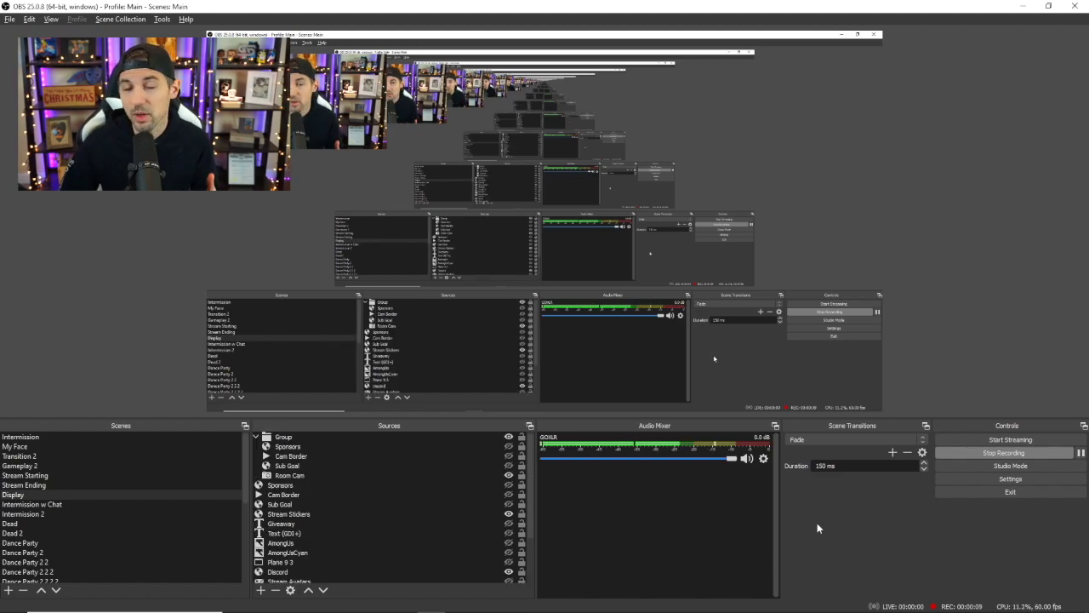
Open the filters of the Room Cam source and select its Color Correction filter
left_click(302, 474)
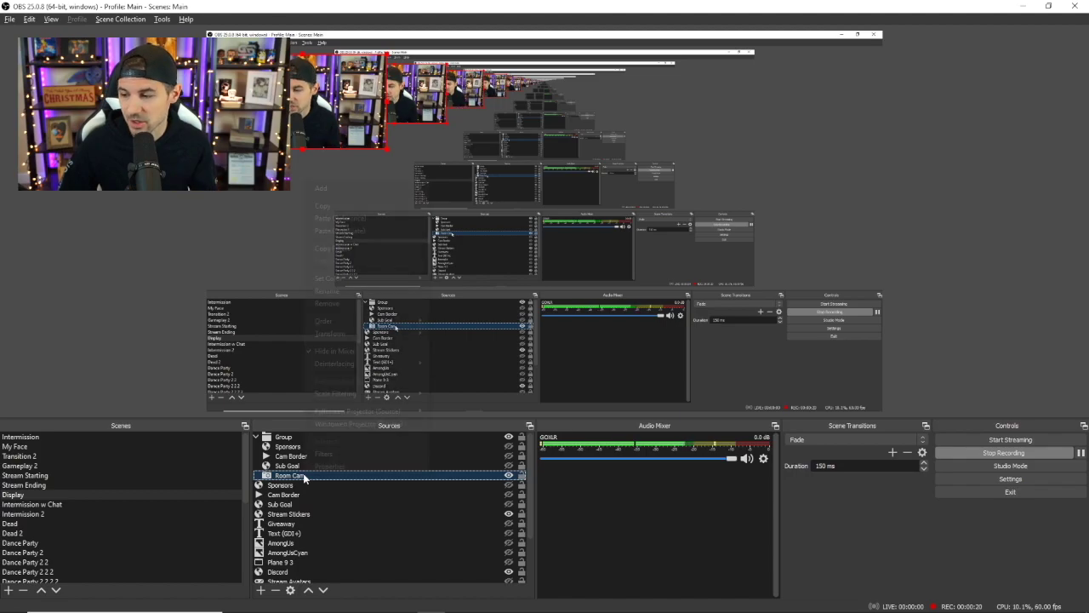
right_click(304, 477)
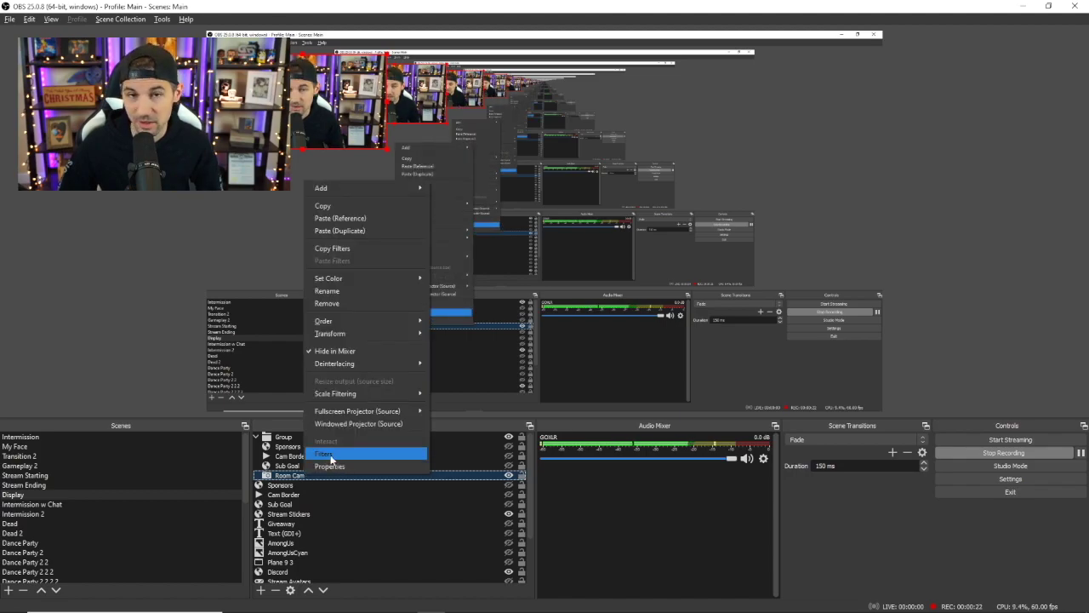
left_click(331, 457)
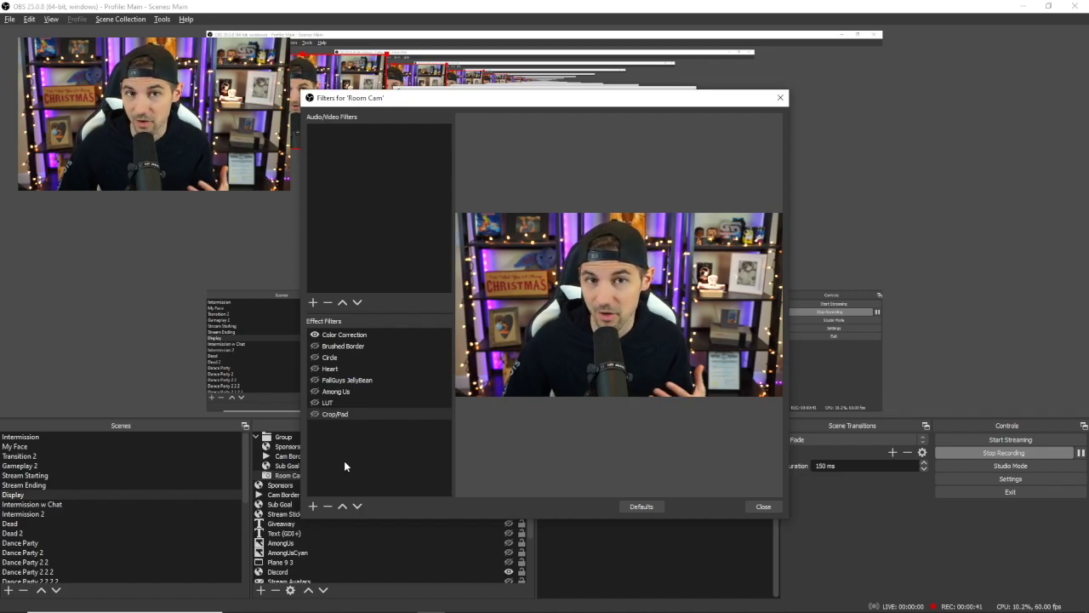
left_click(312, 505)
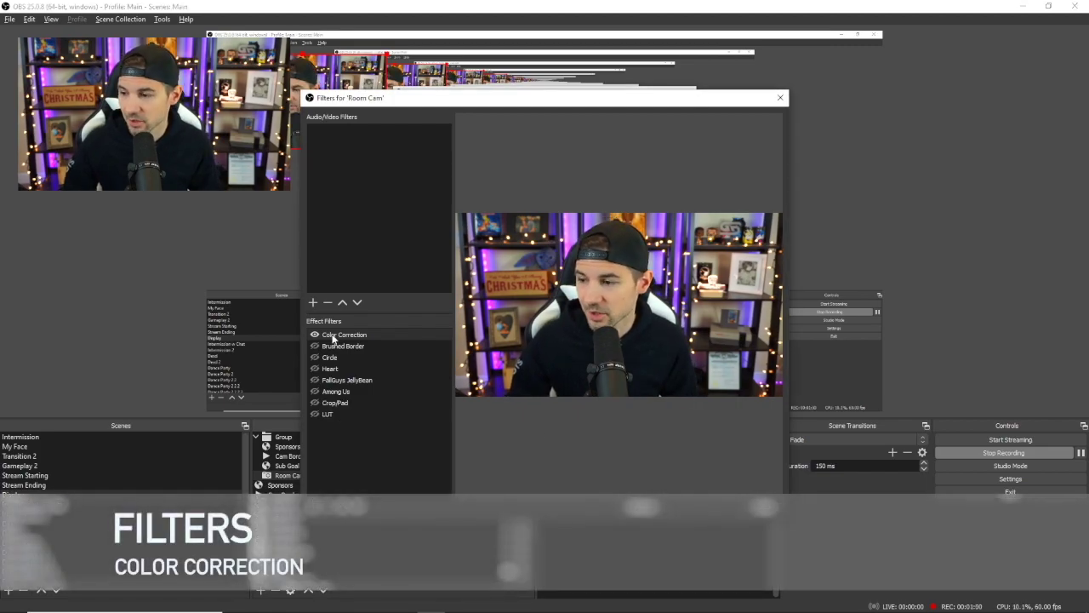
left_click(333, 337)
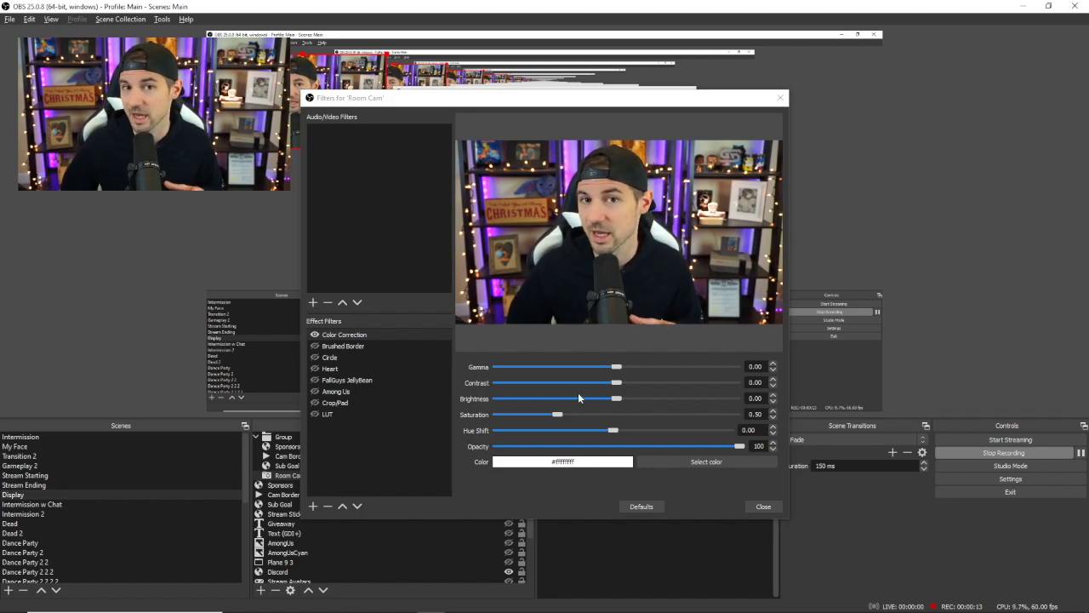
Try a Color Correction saturation of 0 on the Room Cam, restore it to 0.50, and close the filters
left_click(755, 414)
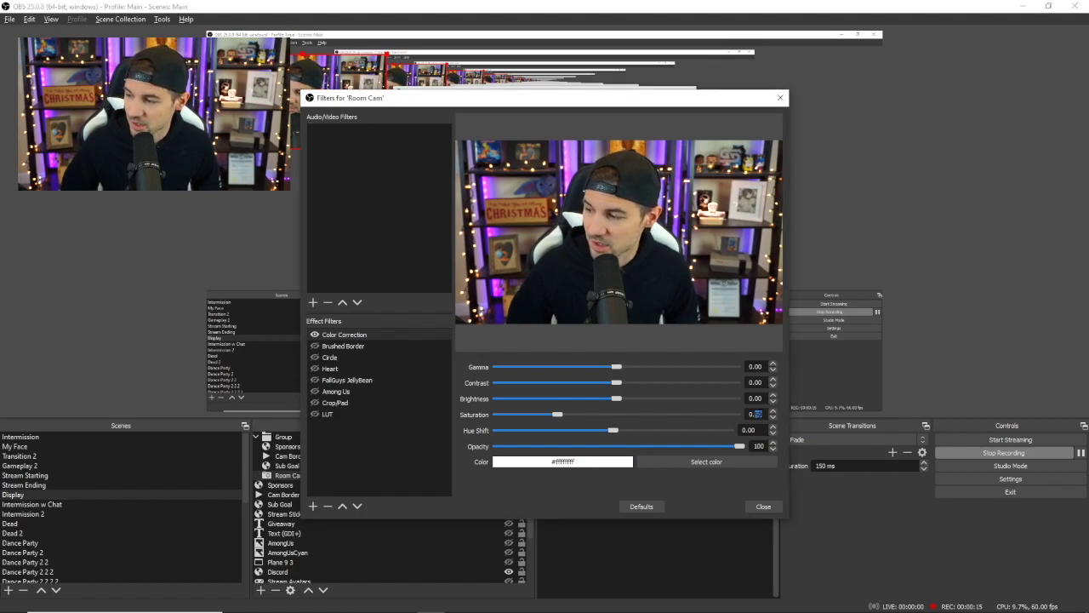
type("0")
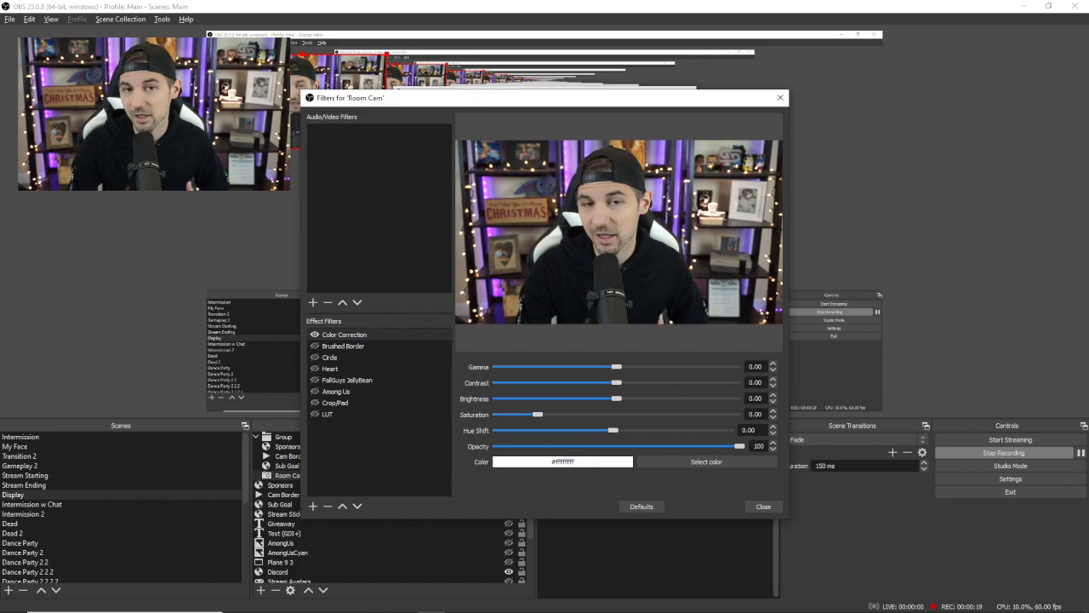
key("Up")
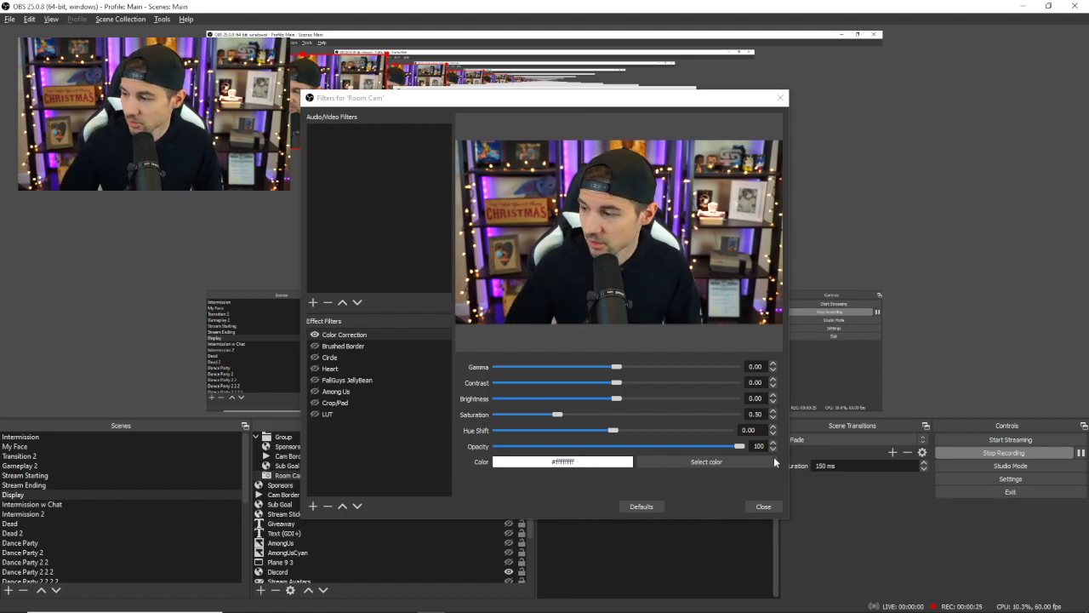
left_click(766, 507)
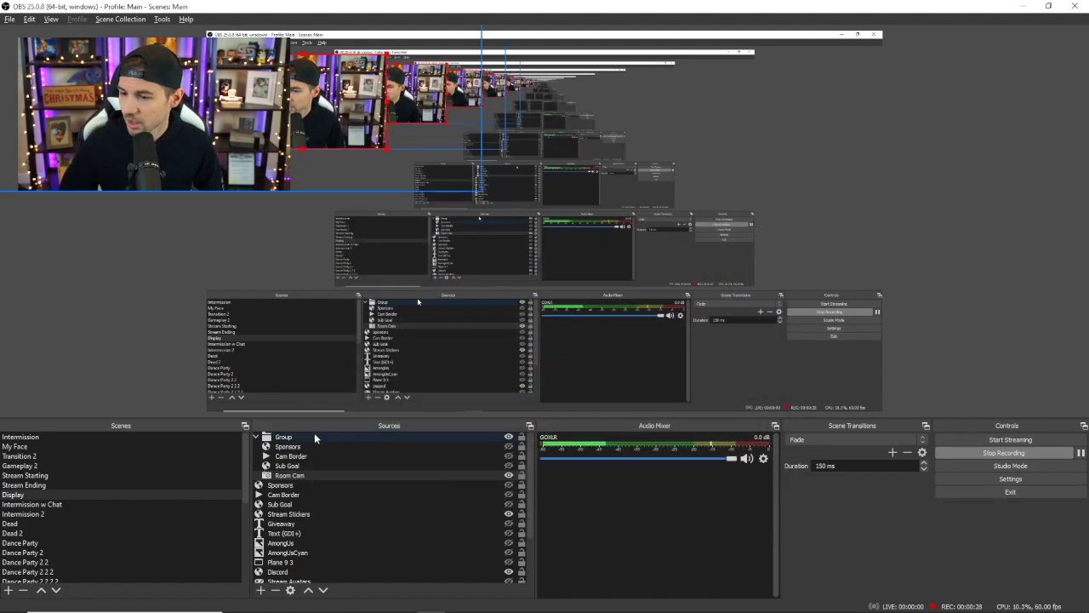
Add a Color Correction filter to the Display scene and lower its saturation almost to the minimum
right_click(27, 497)
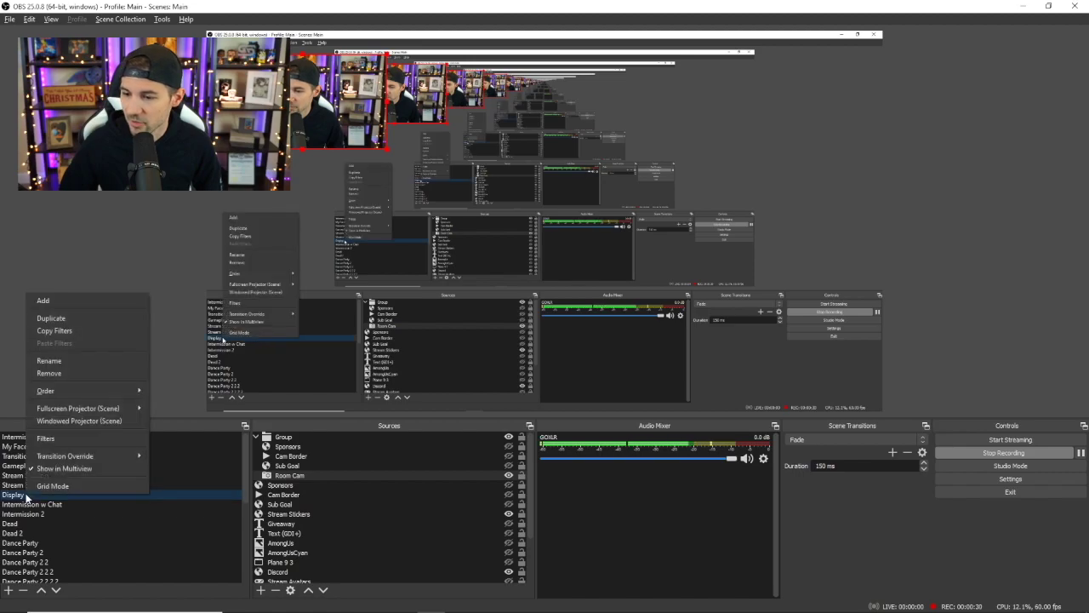
left_click(81, 443)
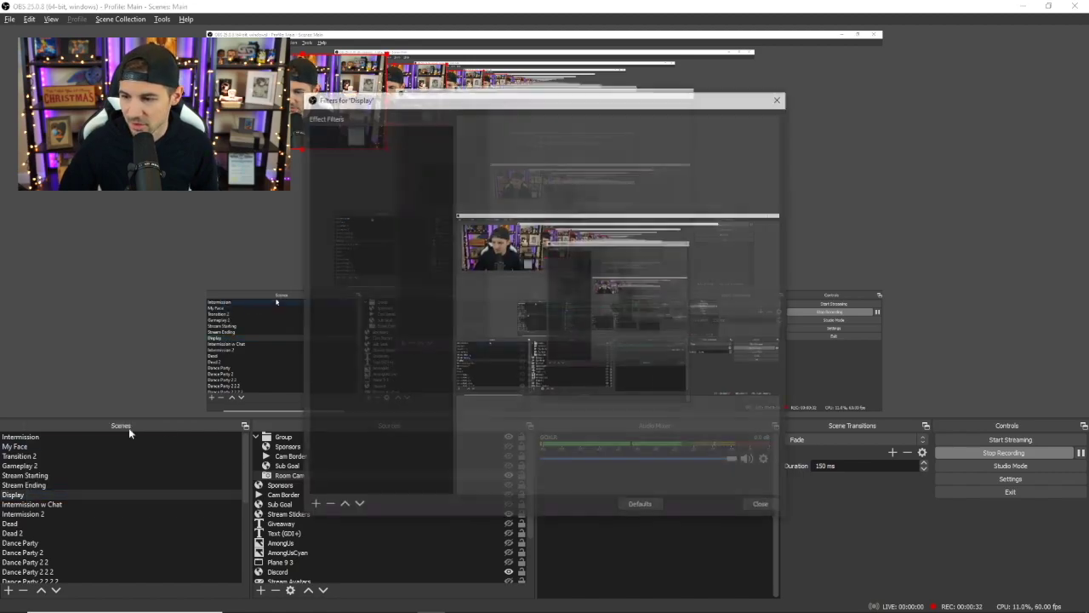
left_click(313, 506)
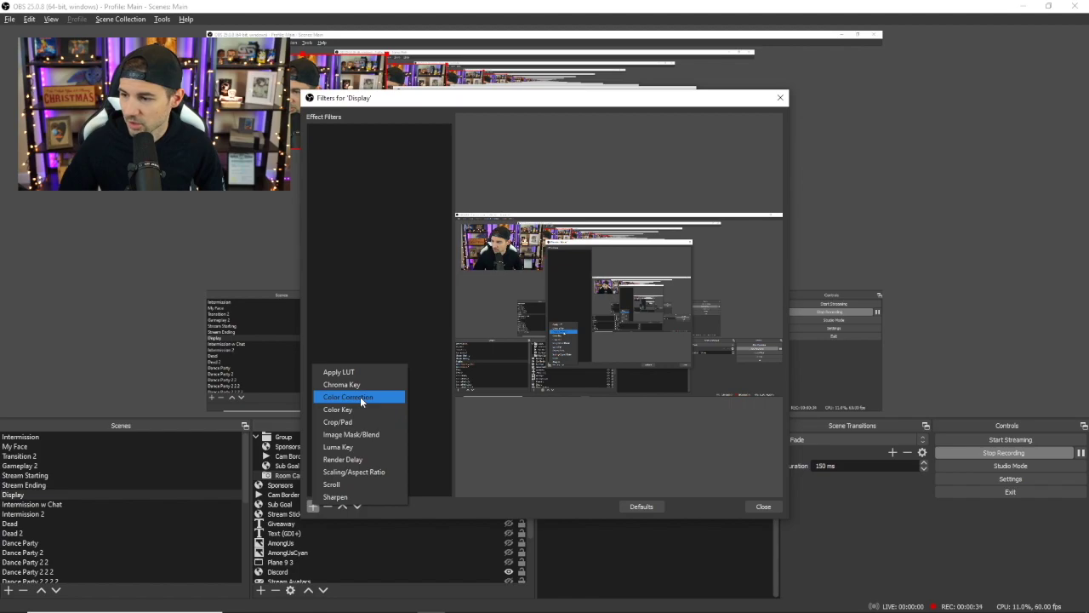
left_click(360, 396)
left_click(522, 330)
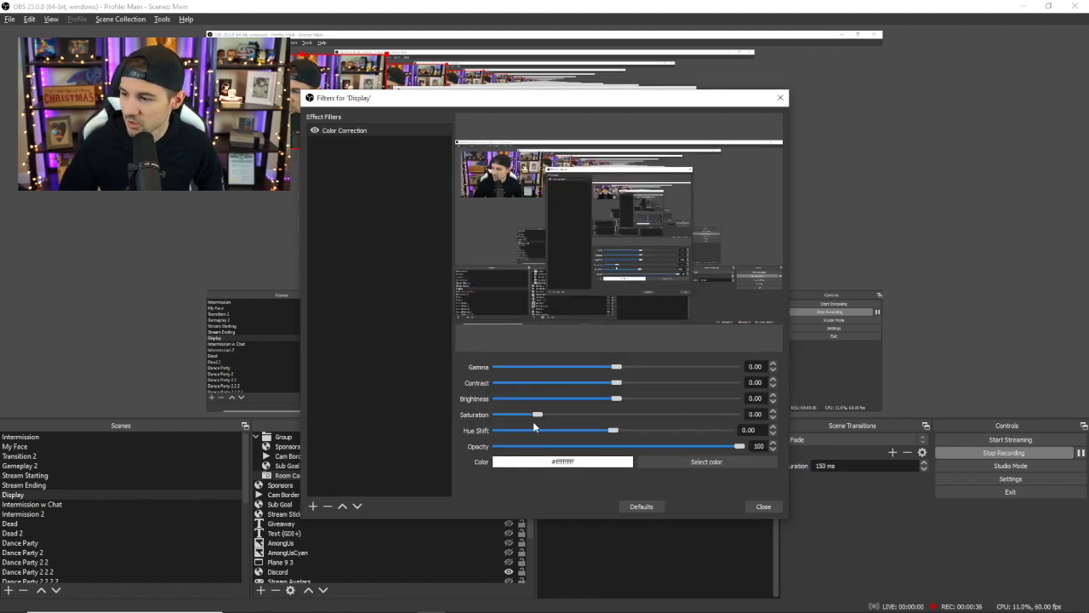
left_click_drag(538, 414, 499, 415)
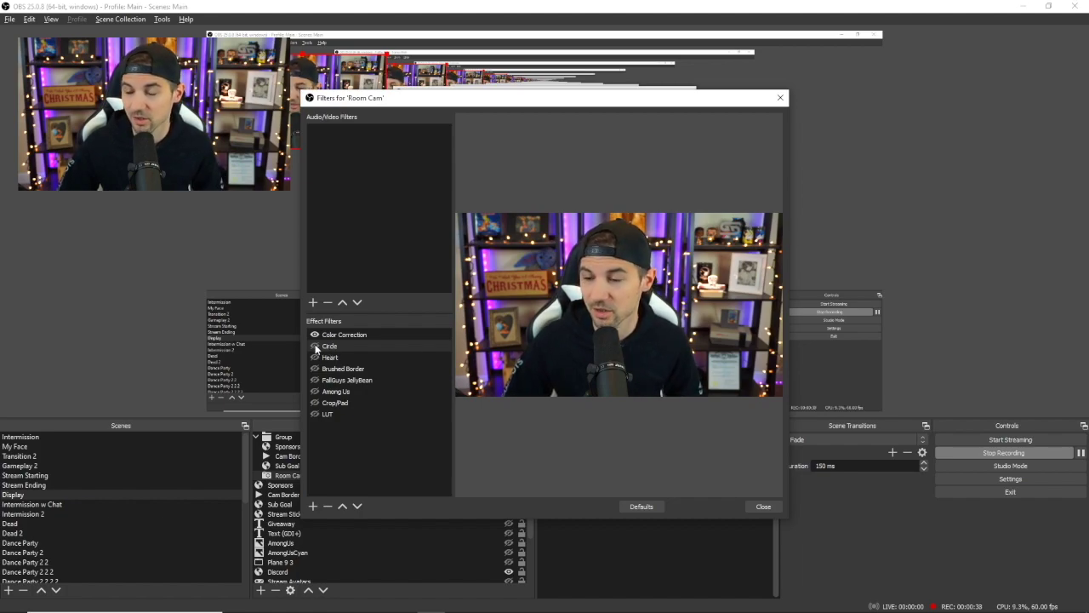
Enable the Room Cam's Circle mask filter, choose Alpha Mask (Color Channel) as its type, and disable the filter again
left_click(315, 346)
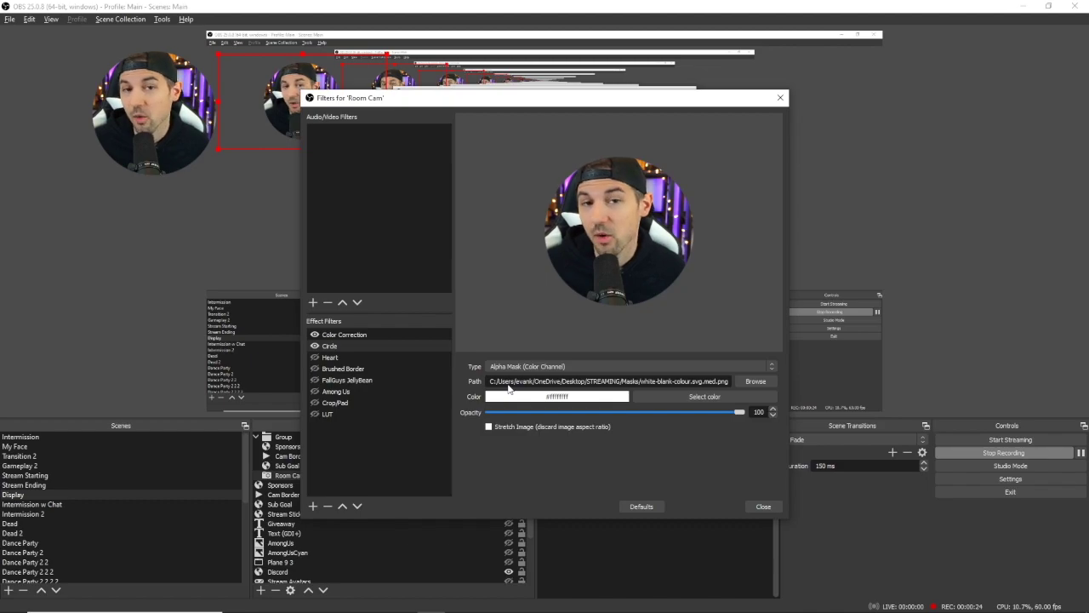
left_click(756, 382)
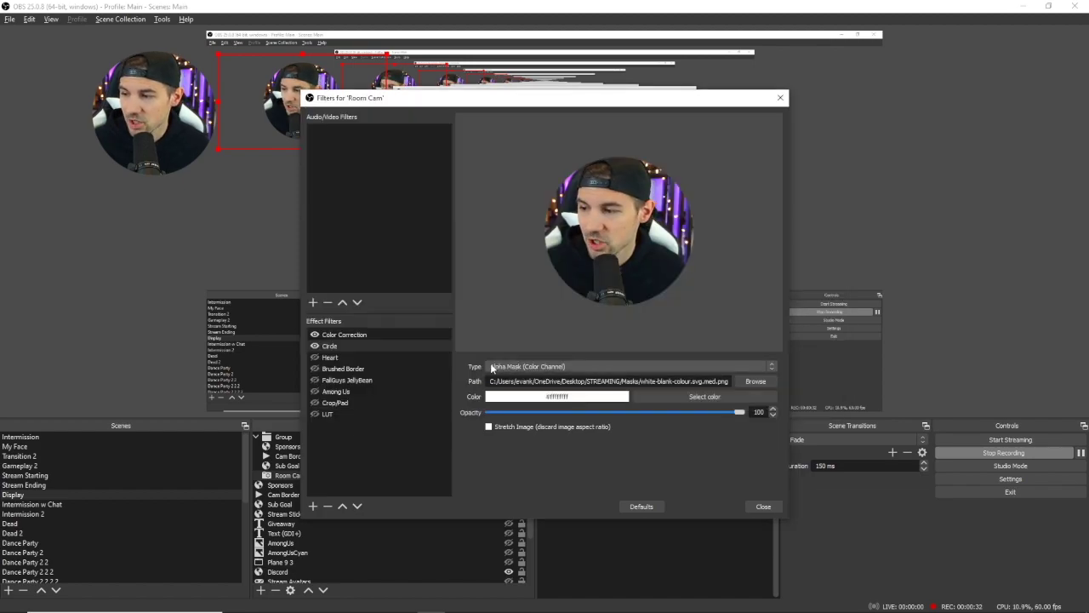
left_click(502, 368)
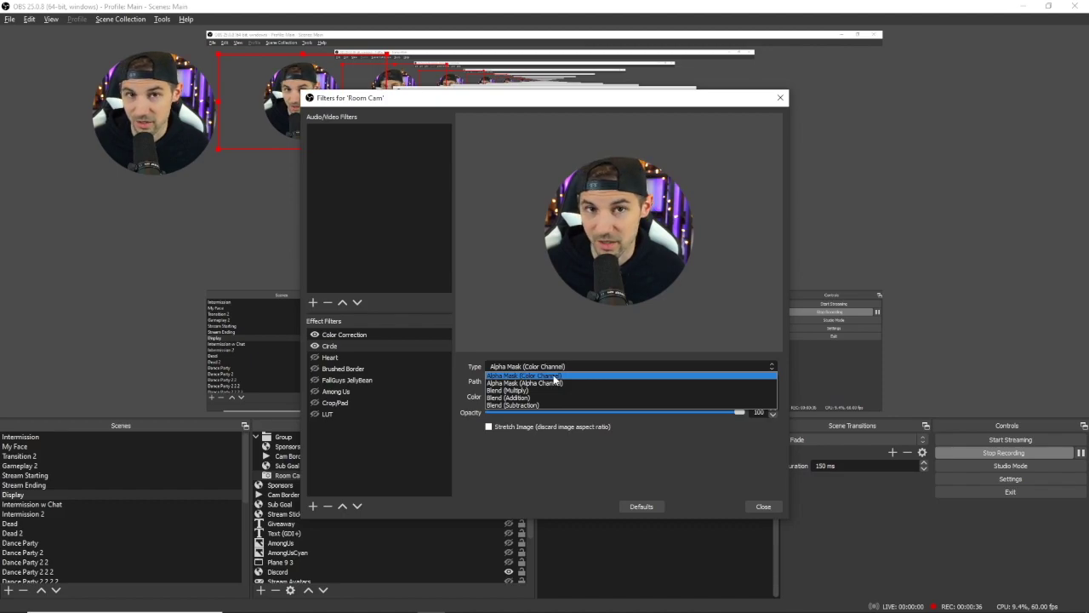
left_click(555, 376)
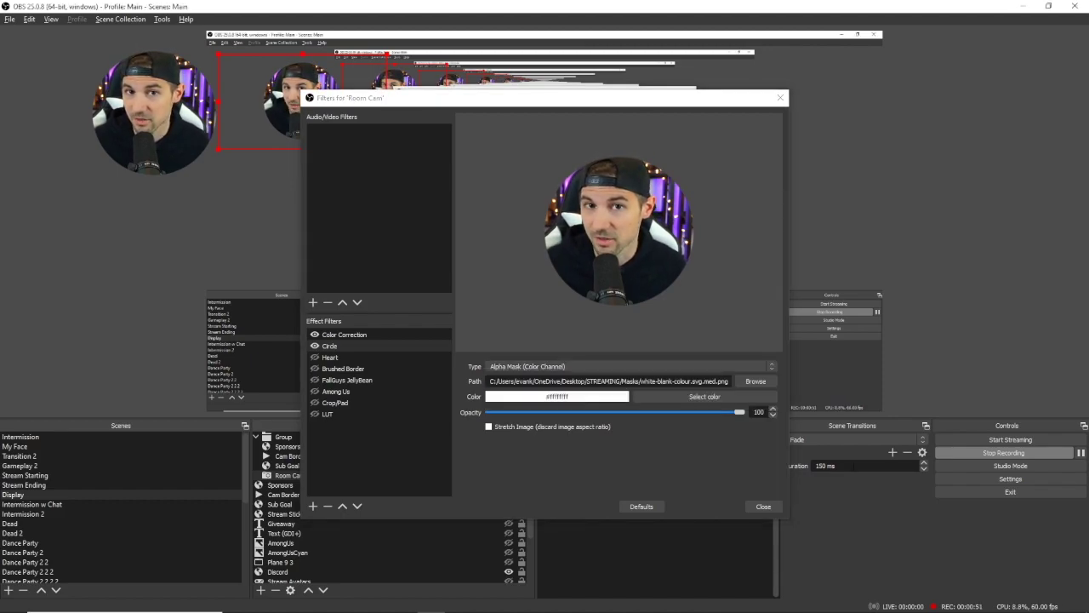
left_click(314, 347)
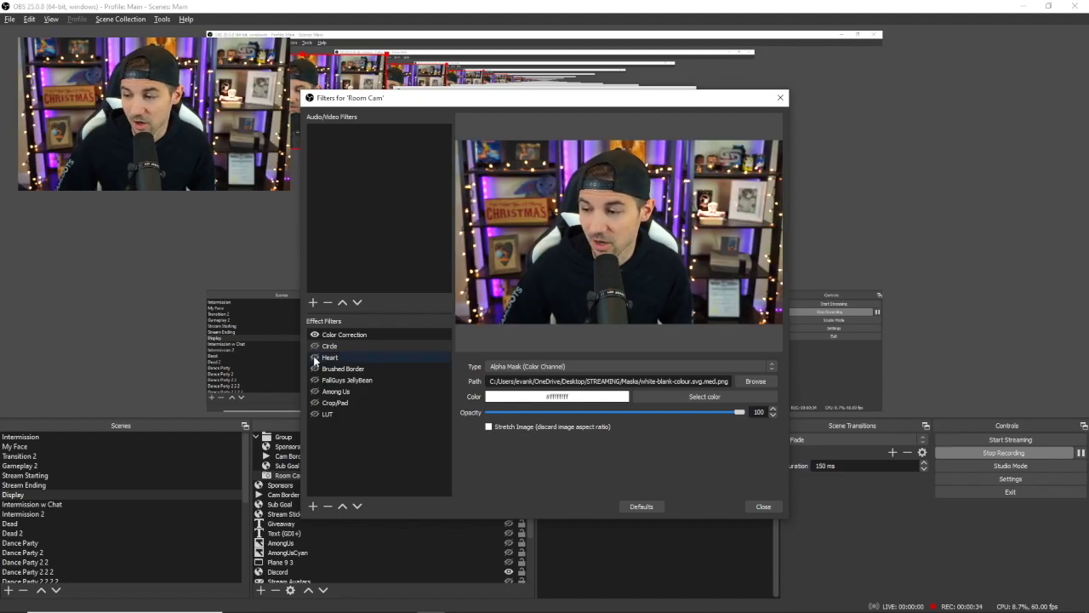
Preview the Heart, Brushed Border, FallGuys JellyBean and Among Us mask filters on the Room Cam one at a time
left_click(315, 357)
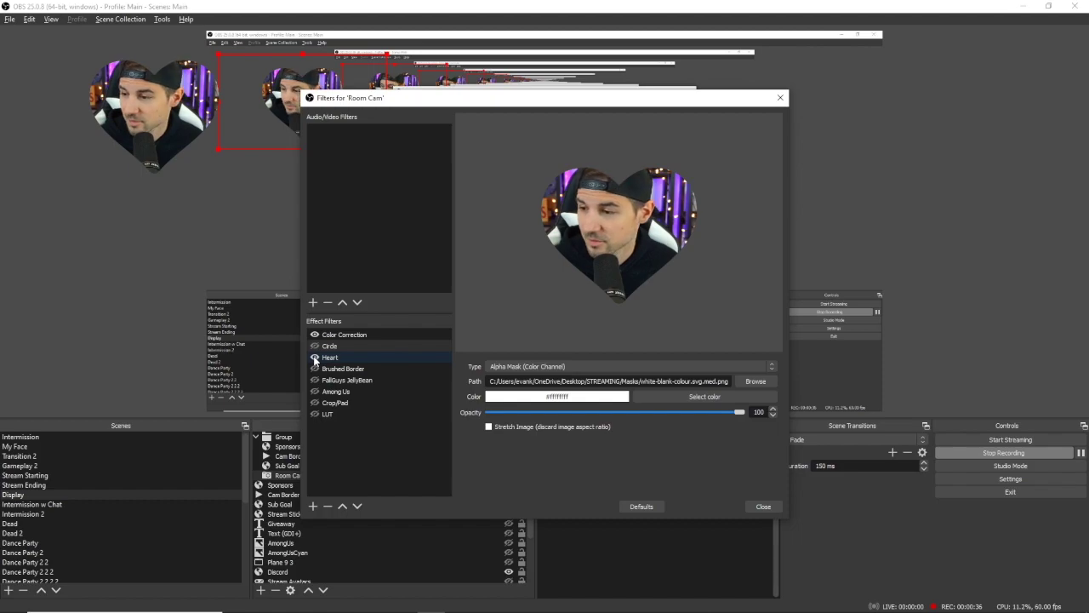
left_click(314, 358)
left_click(315, 368)
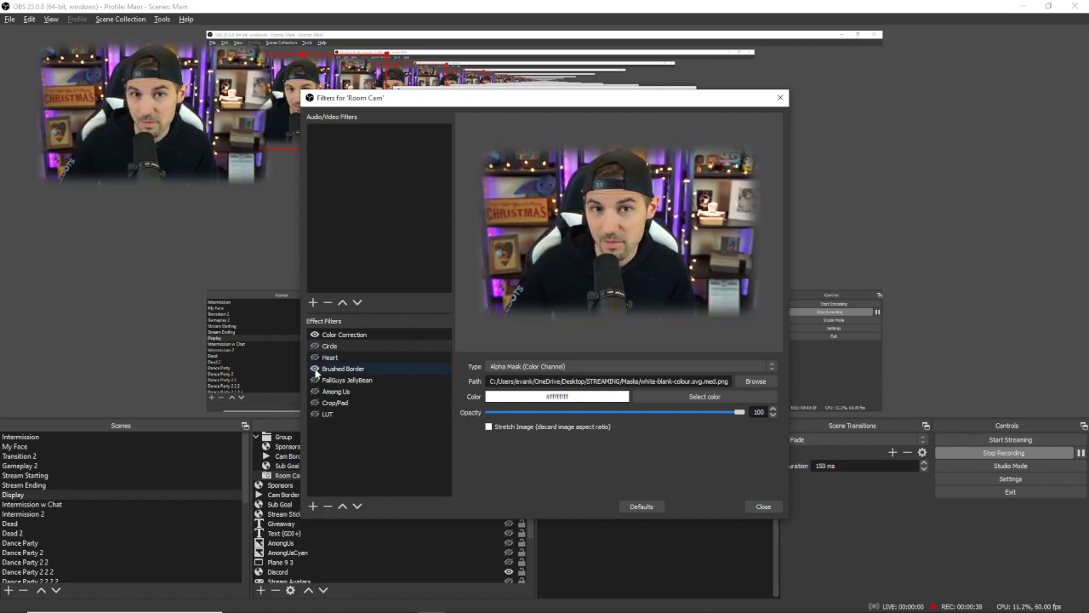
left_click(315, 368)
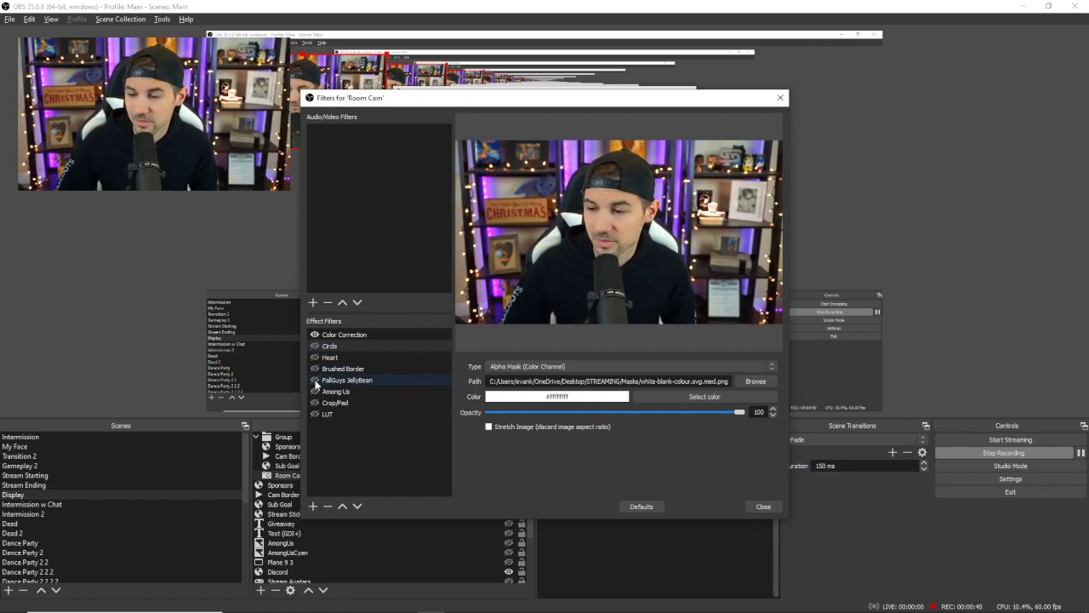
left_click(315, 381)
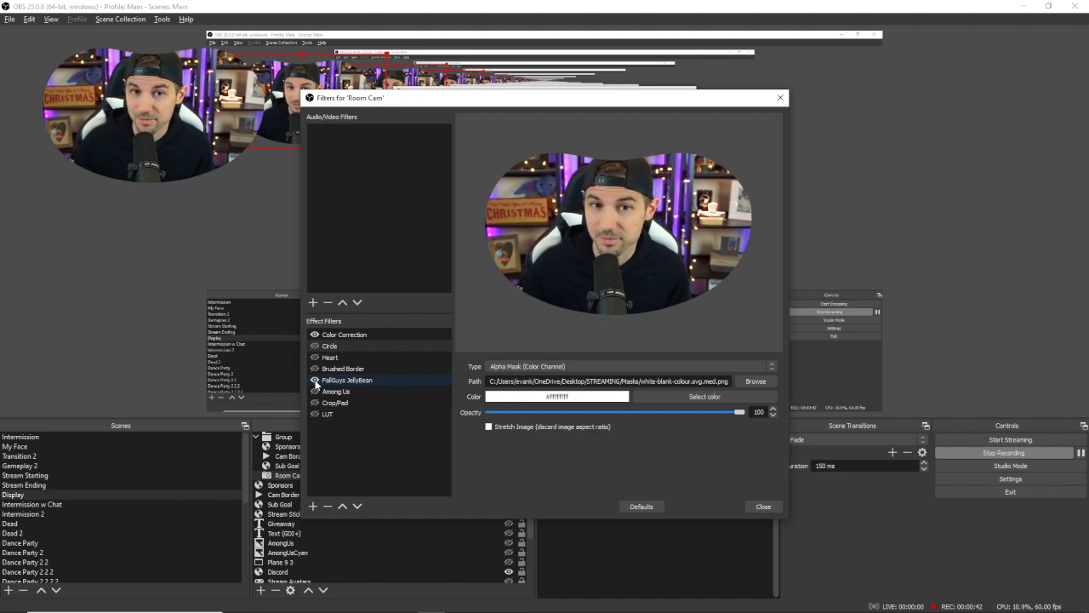
left_click(315, 380)
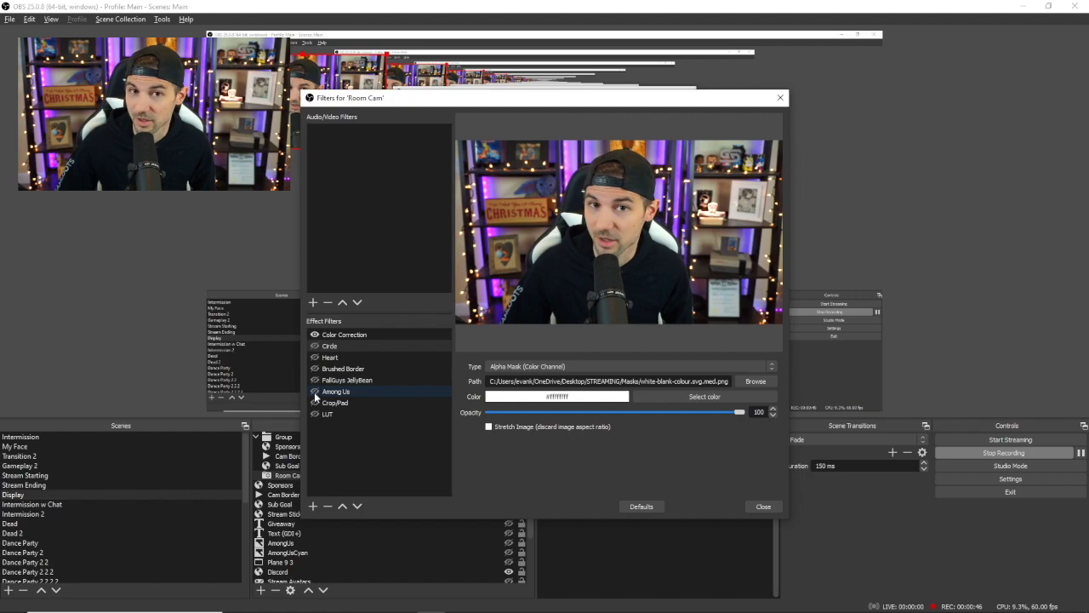
left_click(314, 392)
left_click(200, 435)
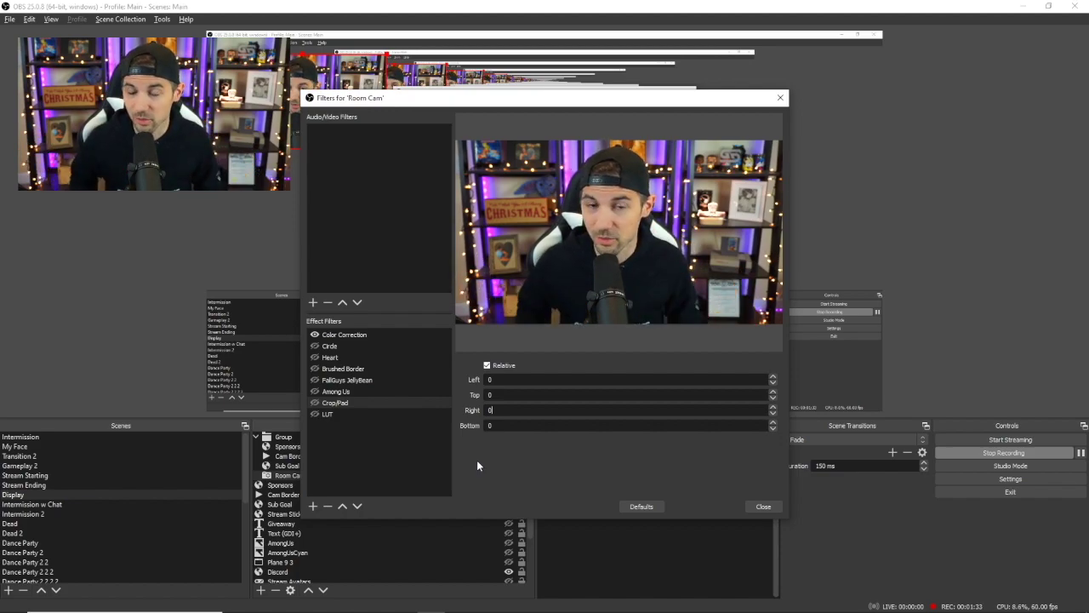
Set the Room Cam's Crop/Pad filter to 600 on the left and 700 on the right, and enable it
type("600")
key("Tab")
key("Tab")
type("700")
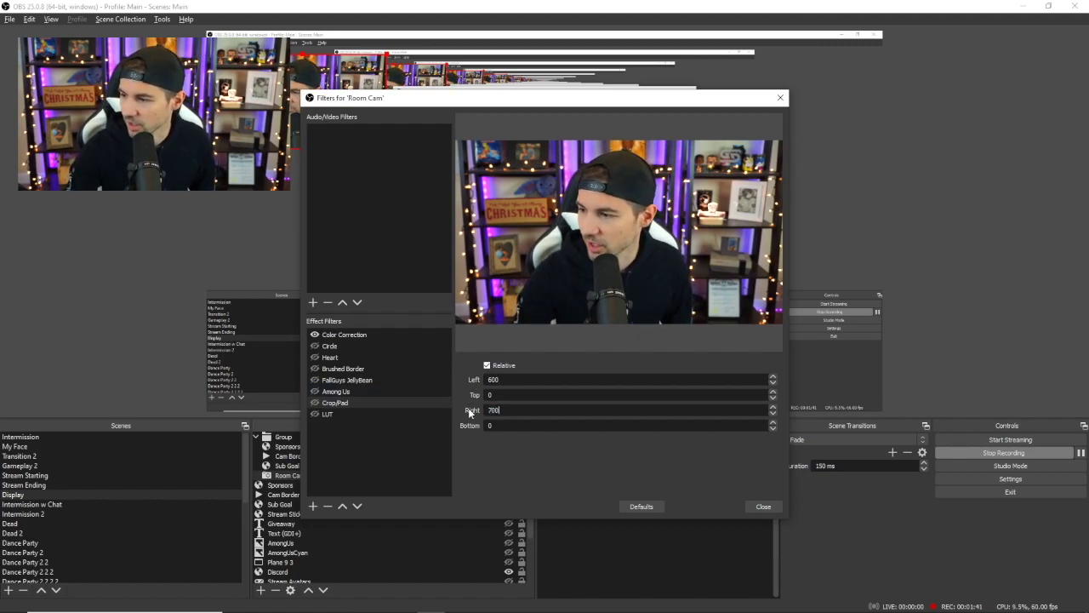
left_click(314, 404)
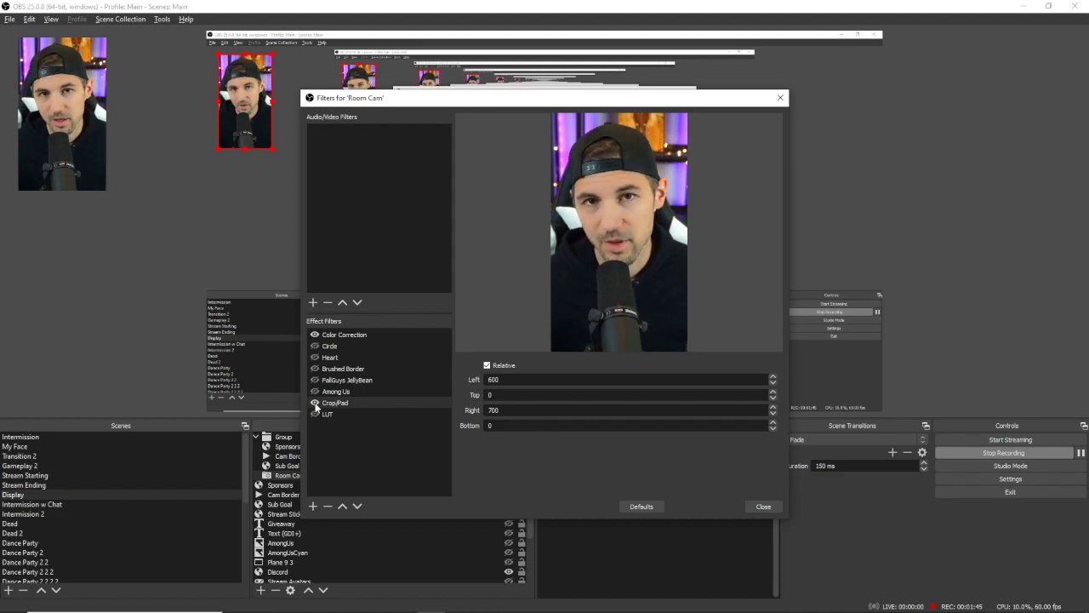
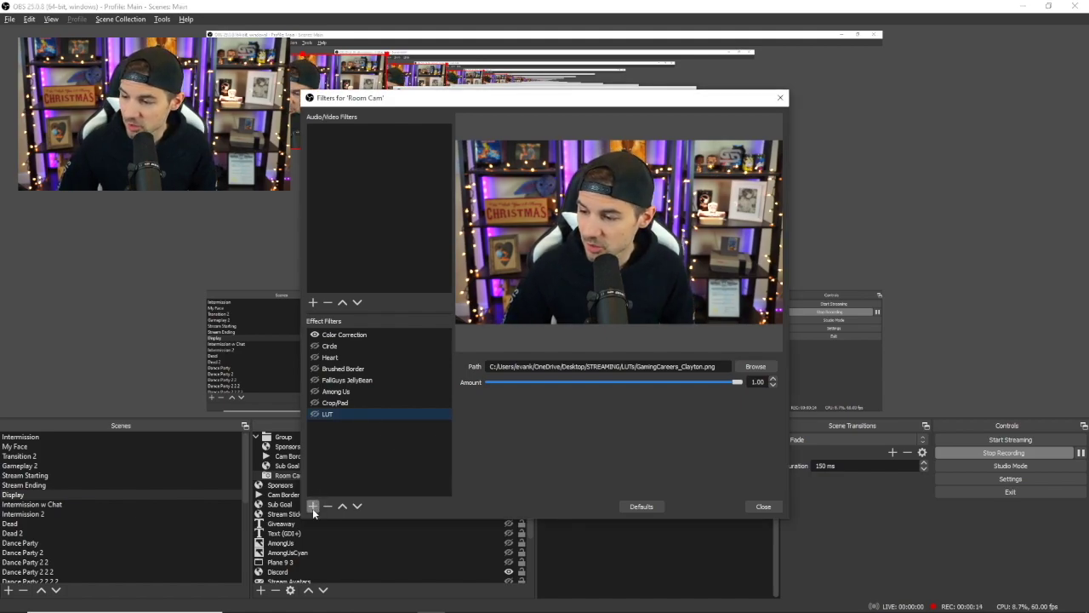
left_click(313, 506)
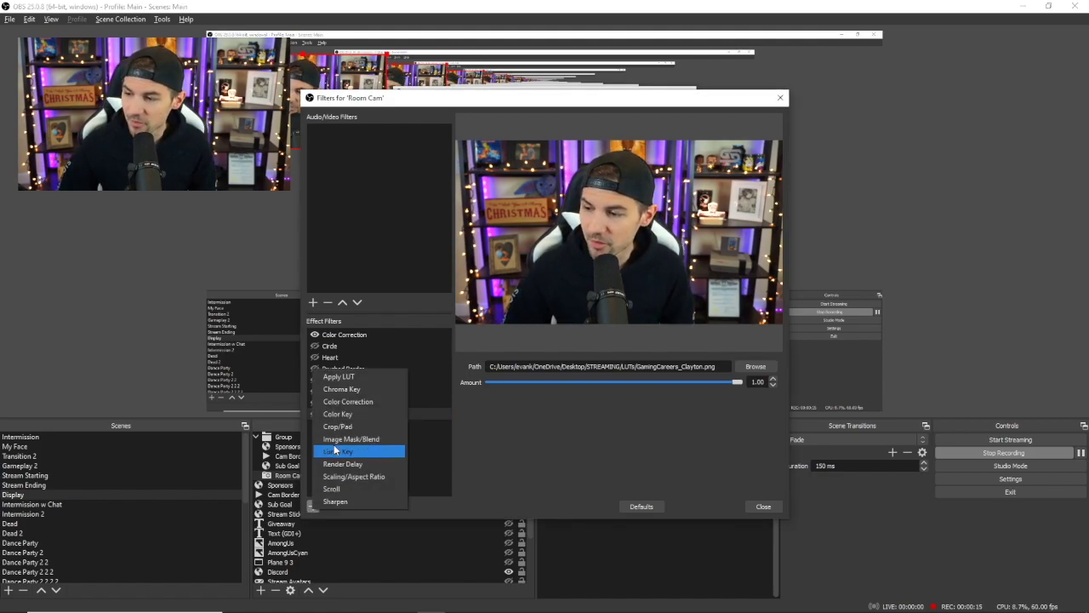
left_click(417, 443)
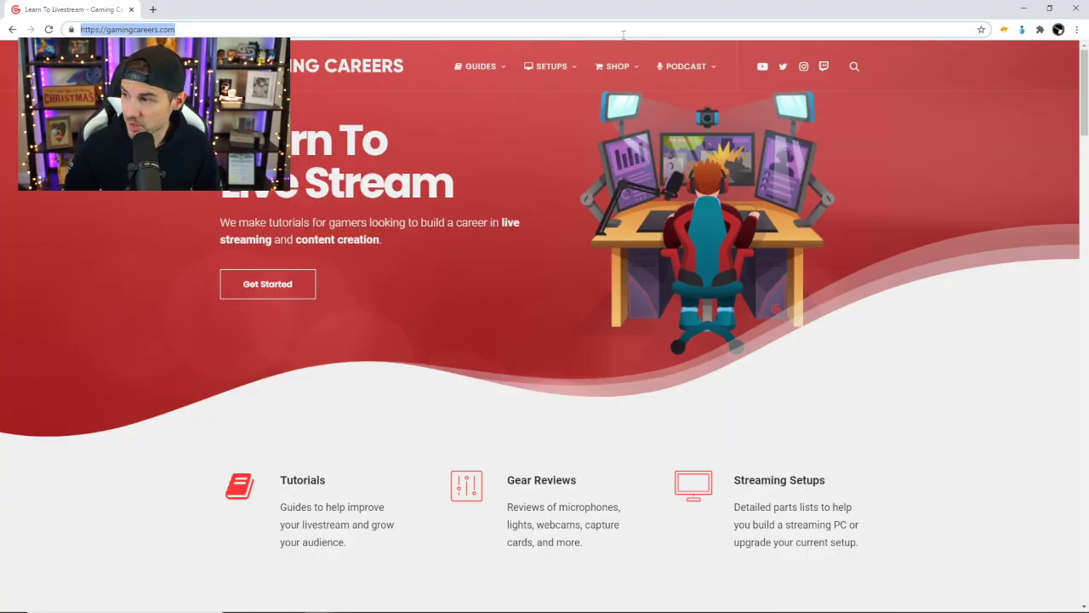
Open the Camera LUTs page from the Gaming Careers shop in the browser and examine the free webcam filter samples
mouse_move(619, 71)
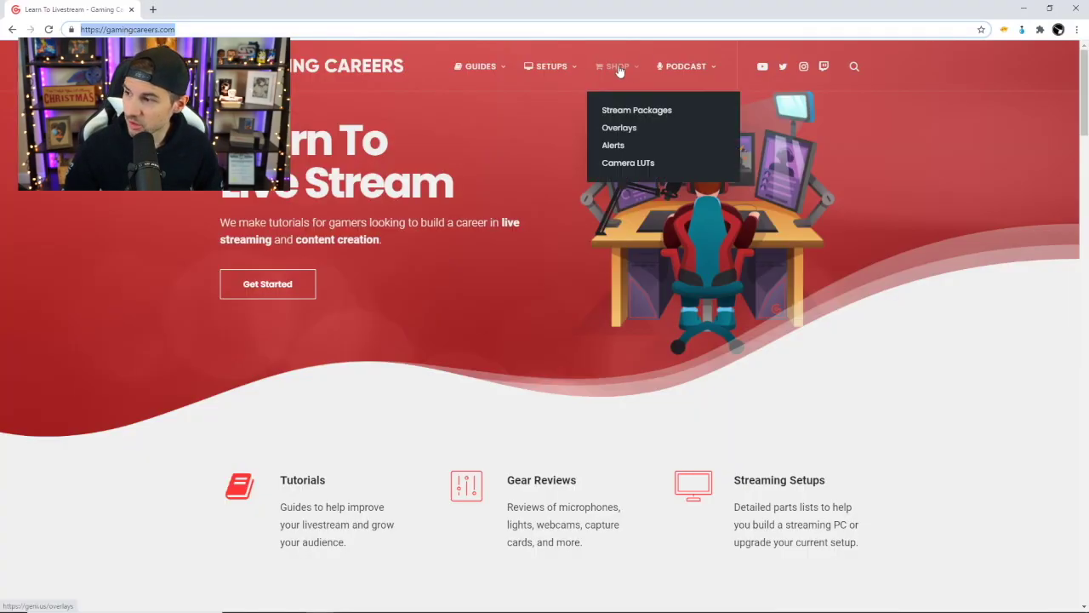
left_click(630, 165)
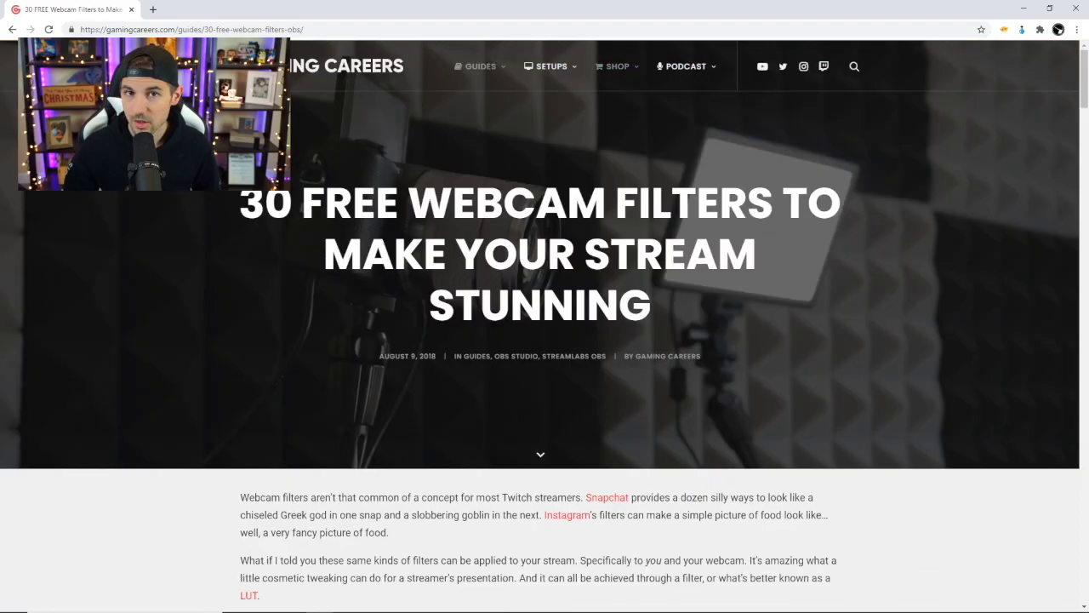
scroll(580, 282, "down", 20)
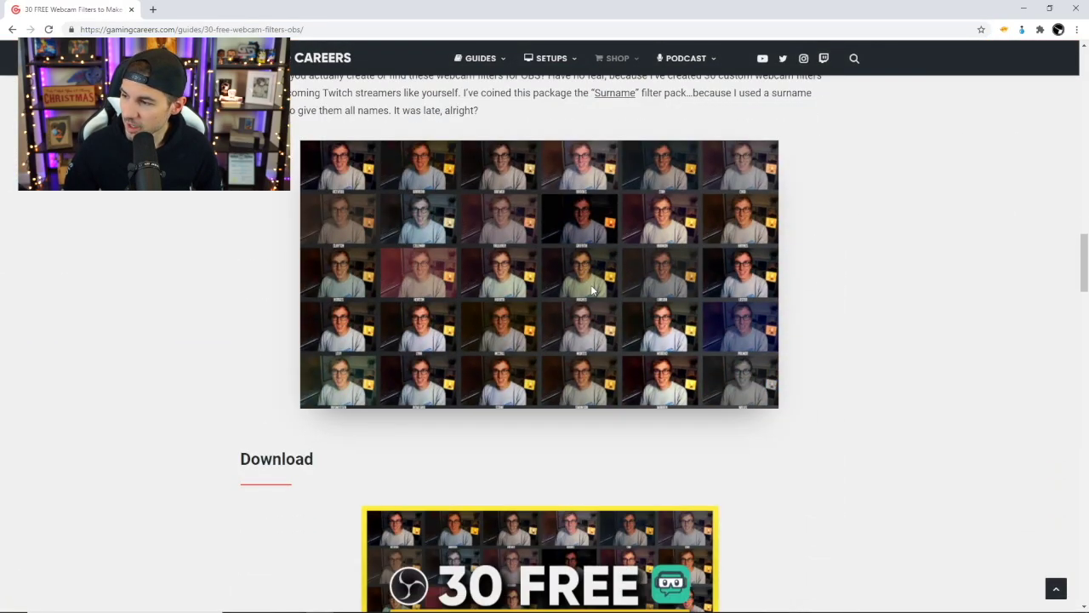
scroll(587, 294, "up", 1)
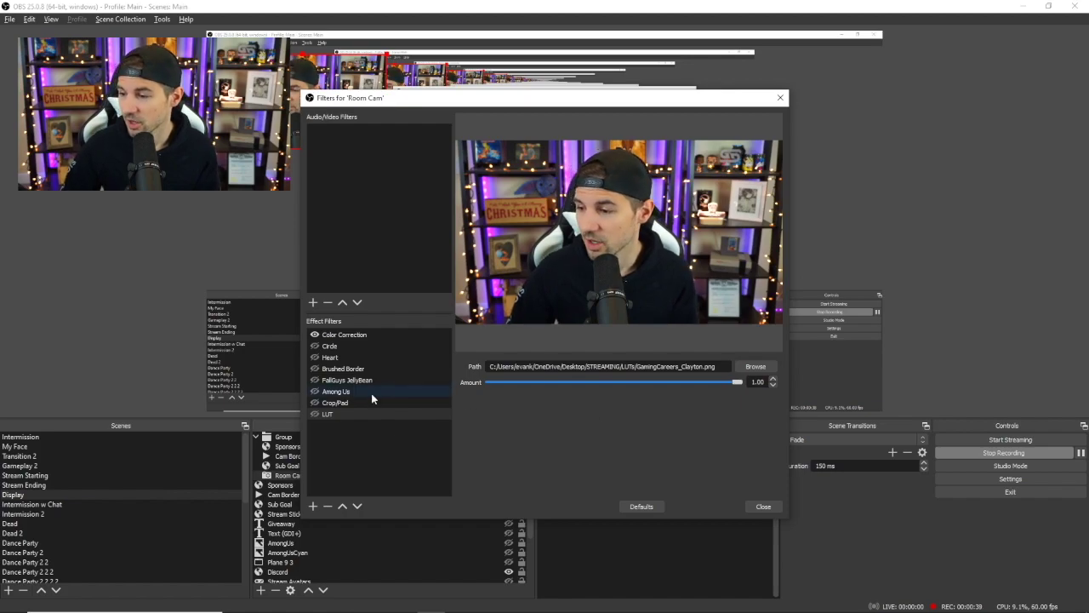
Load GamingCareers_Clayton.png into the Room Cam's LUT filter and enable the filter
left_click(754, 368)
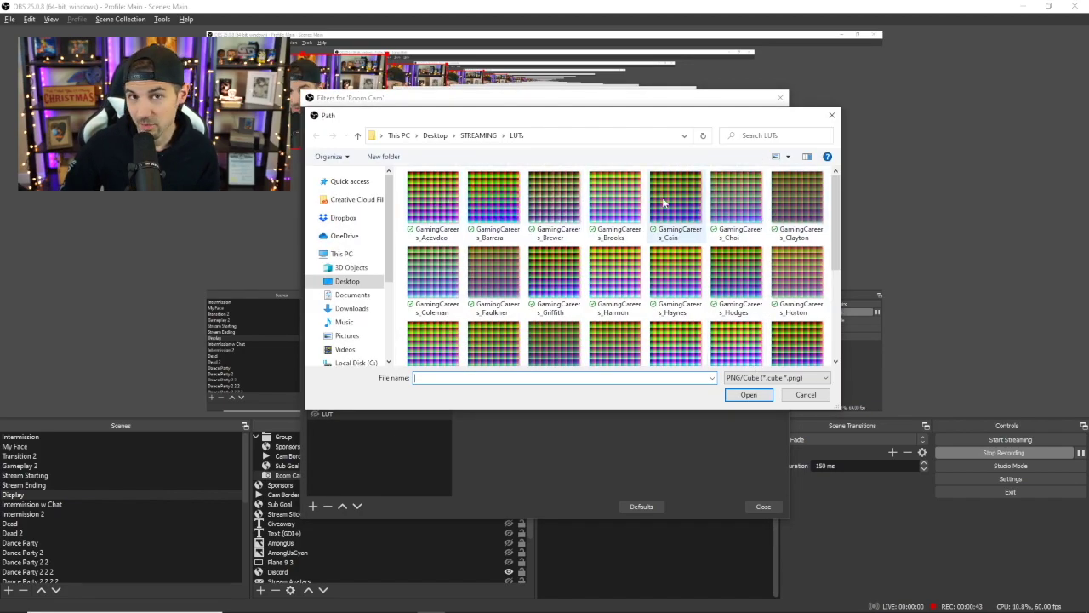
left_click(786, 191)
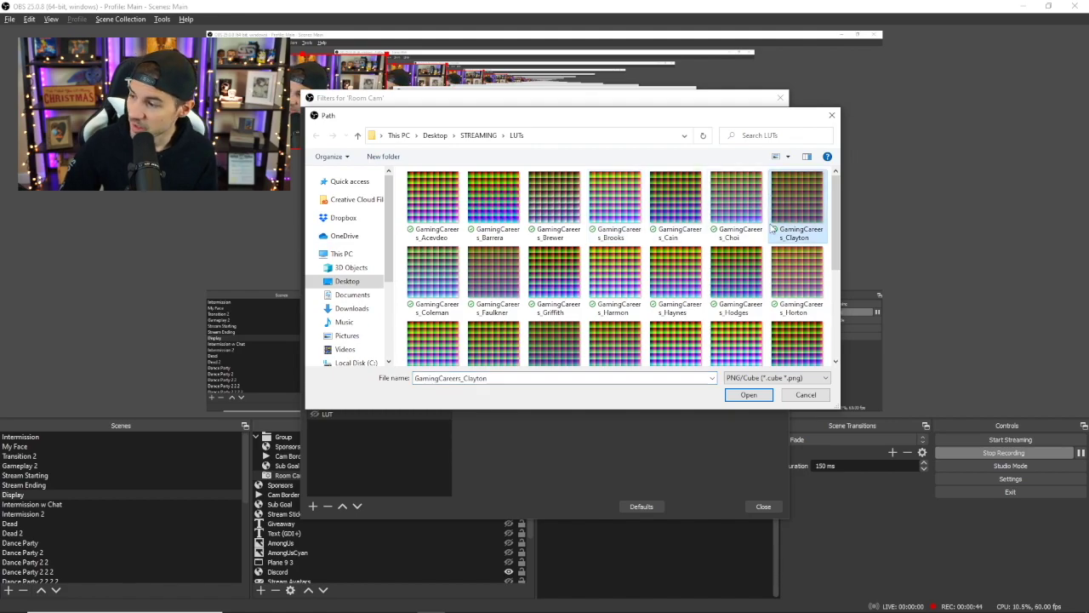
left_click(749, 395)
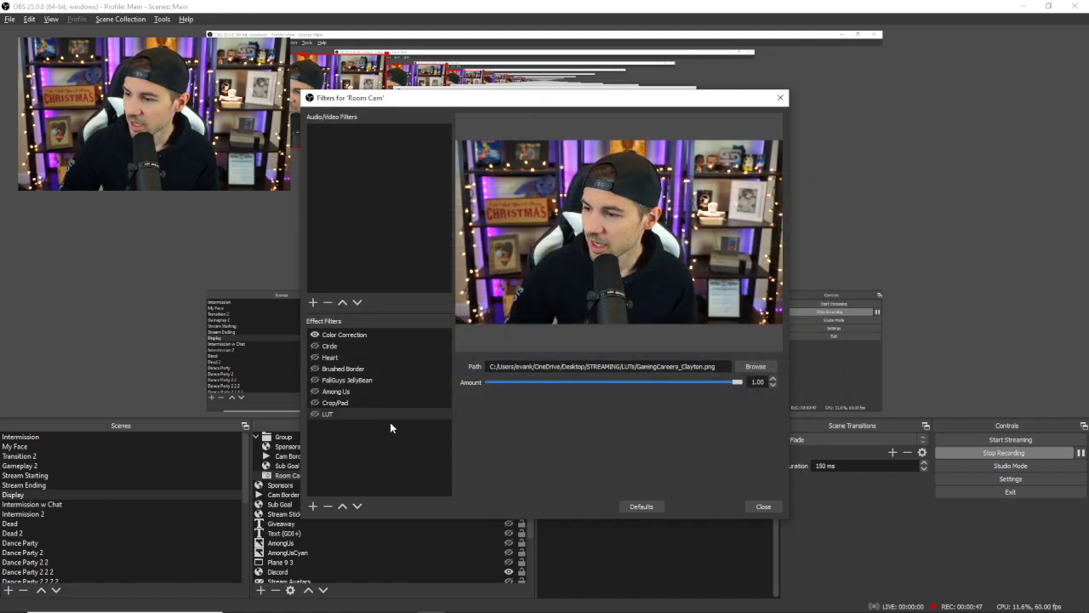
left_click(314, 414)
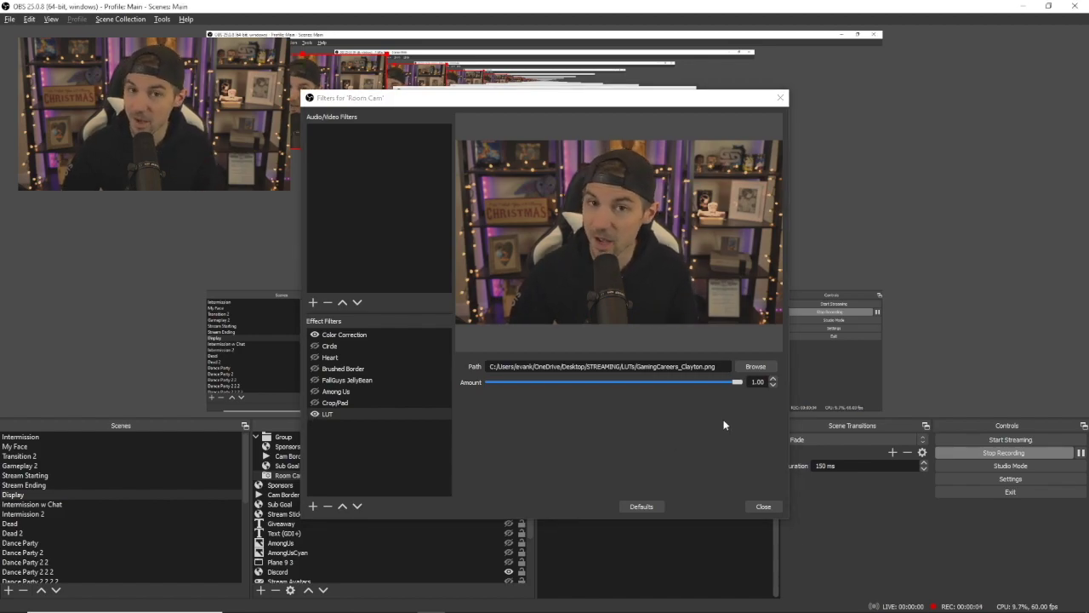
Try the GamingCareers_Cain LUT on the Room Cam and replace it with GamingCareers_Brewer
left_click(757, 368)
left_click(665, 207)
left_click(745, 394)
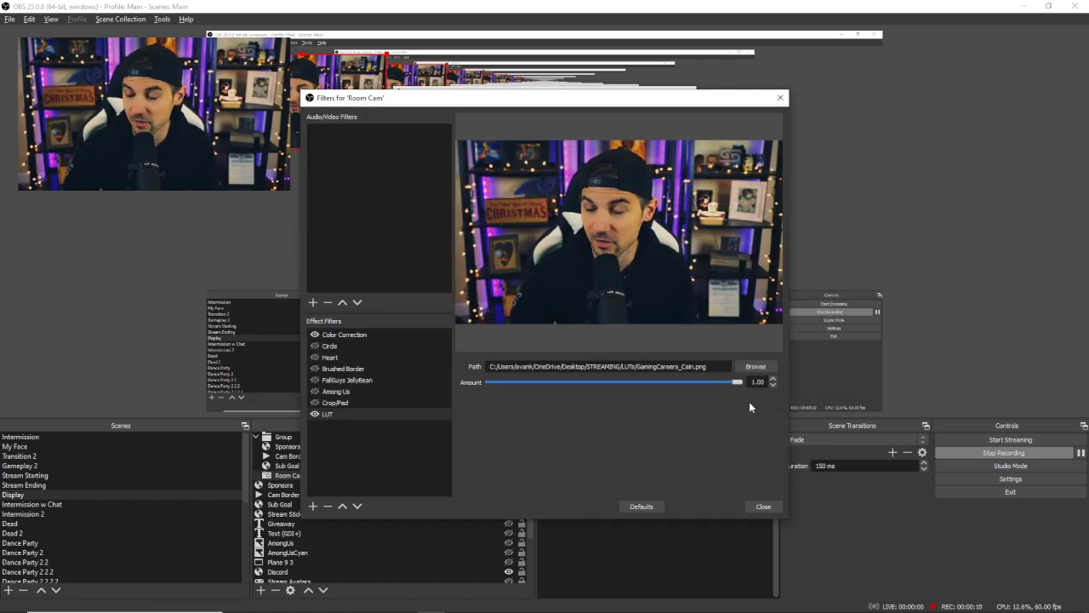
left_click(757, 367)
left_click(547, 204)
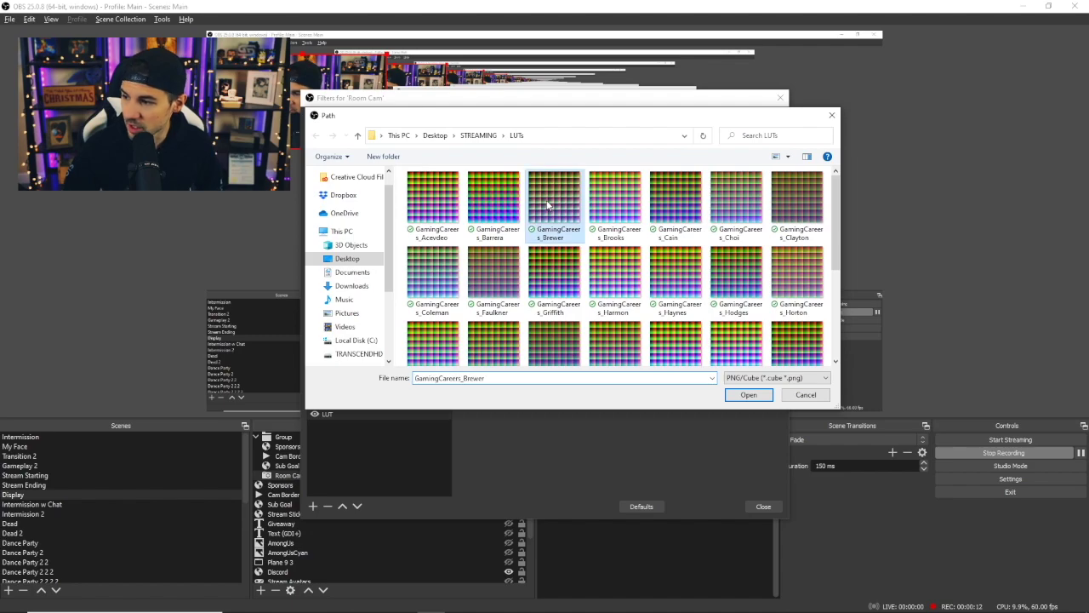
left_click(749, 394)
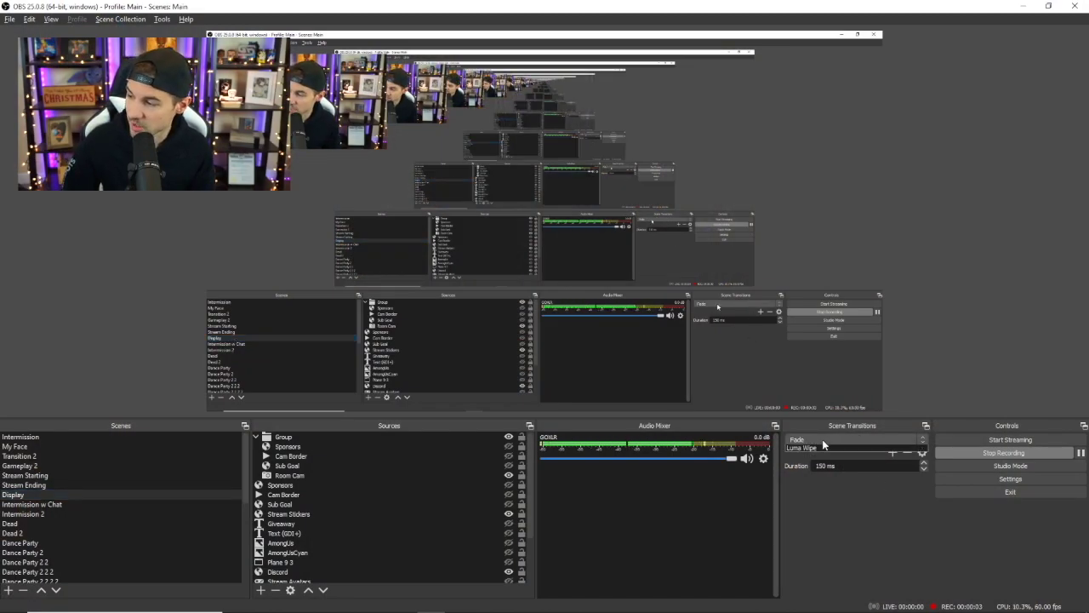
Examine the available scene transitions and the transition override options of the Display scene
left_click(822, 439)
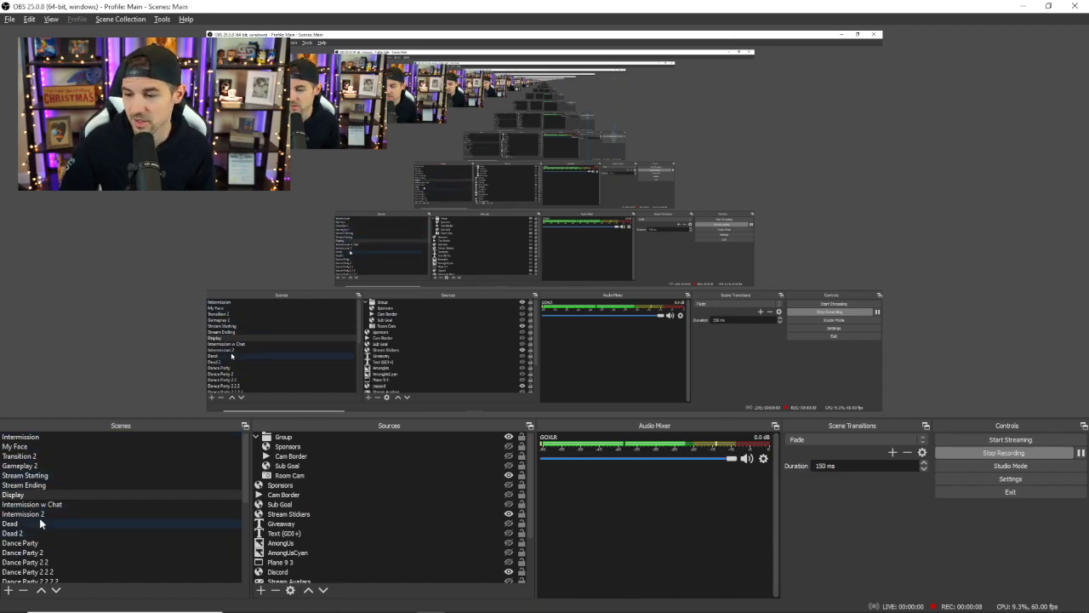
right_click(24, 498)
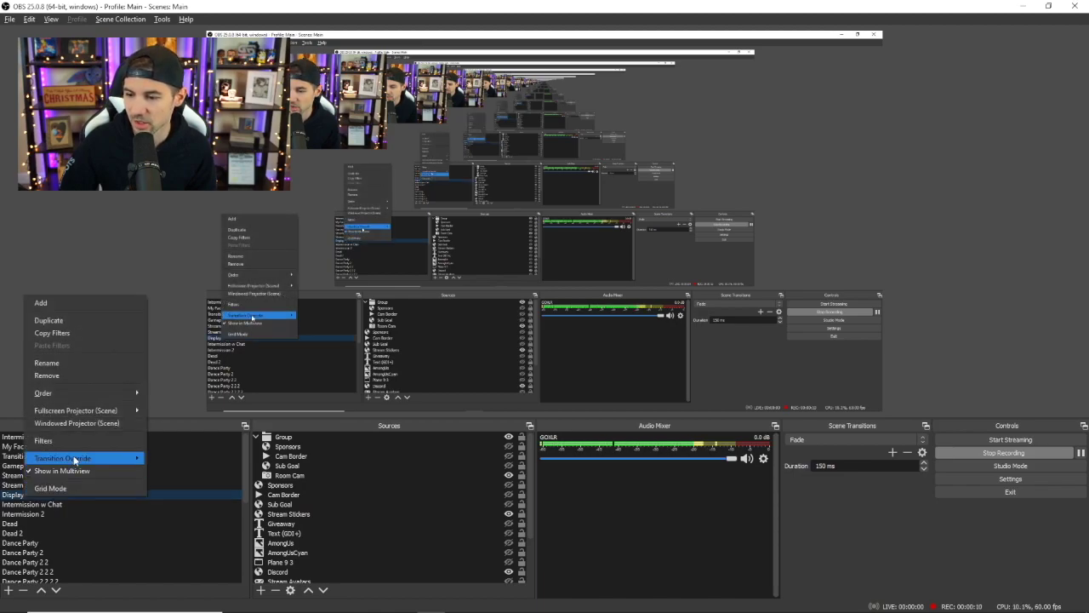
mouse_move(81, 459)
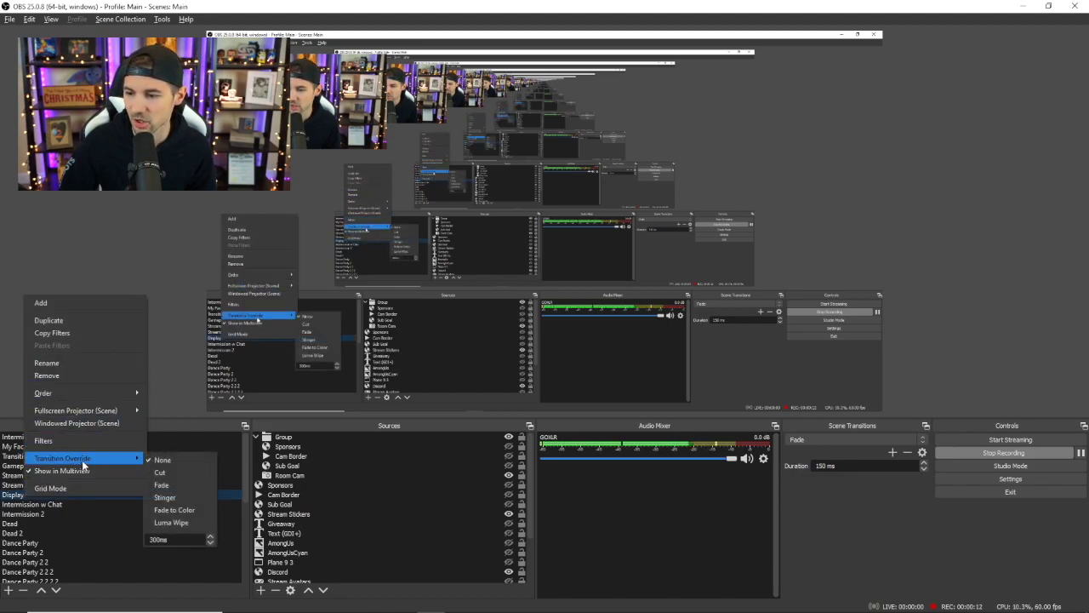
left_click(170, 511)
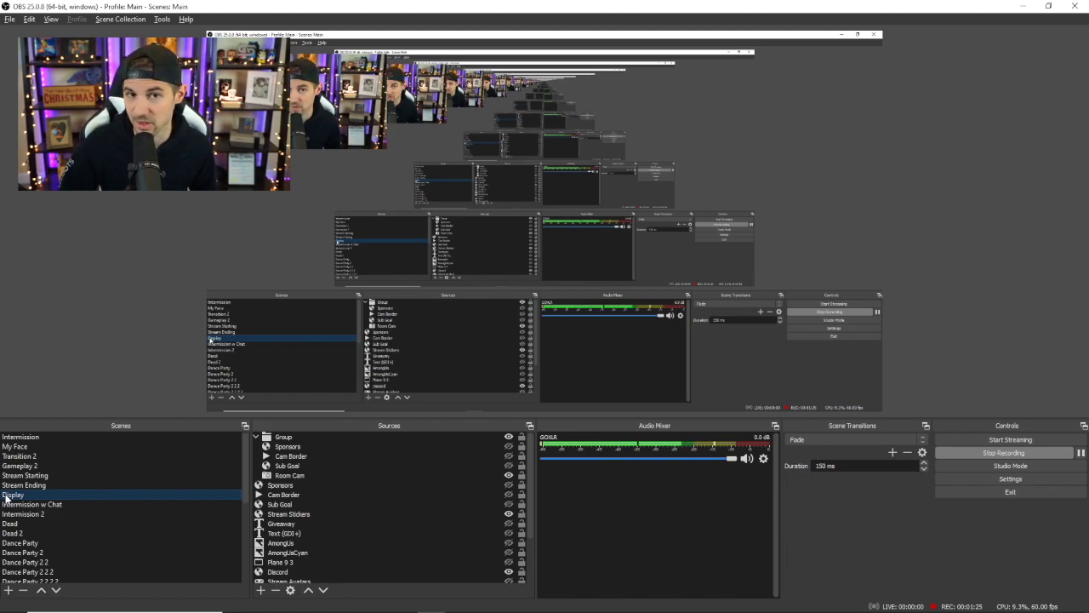
right_click(6, 498)
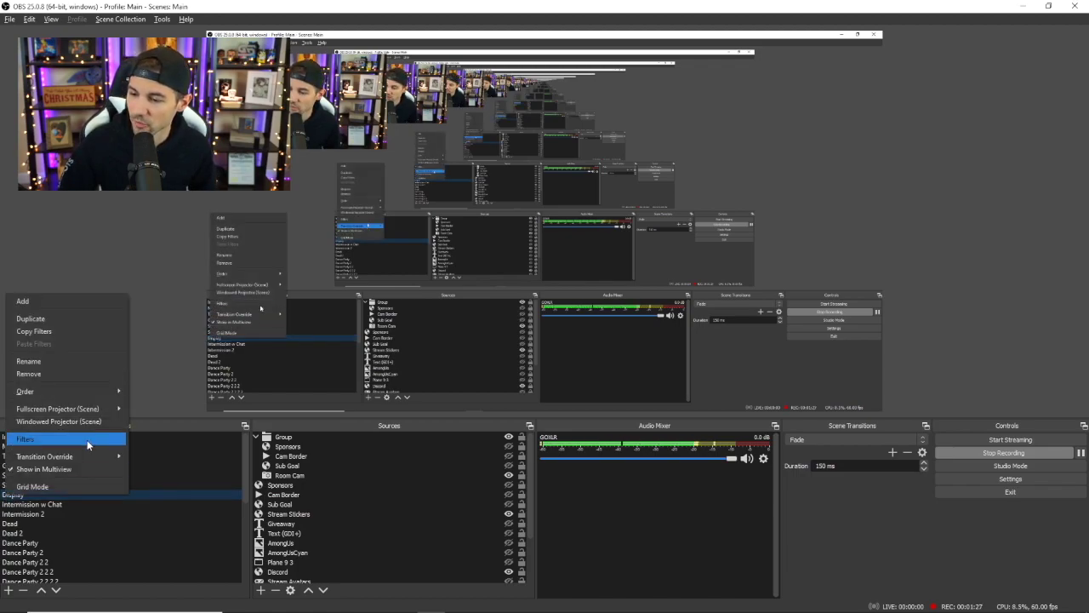
mouse_move(82, 458)
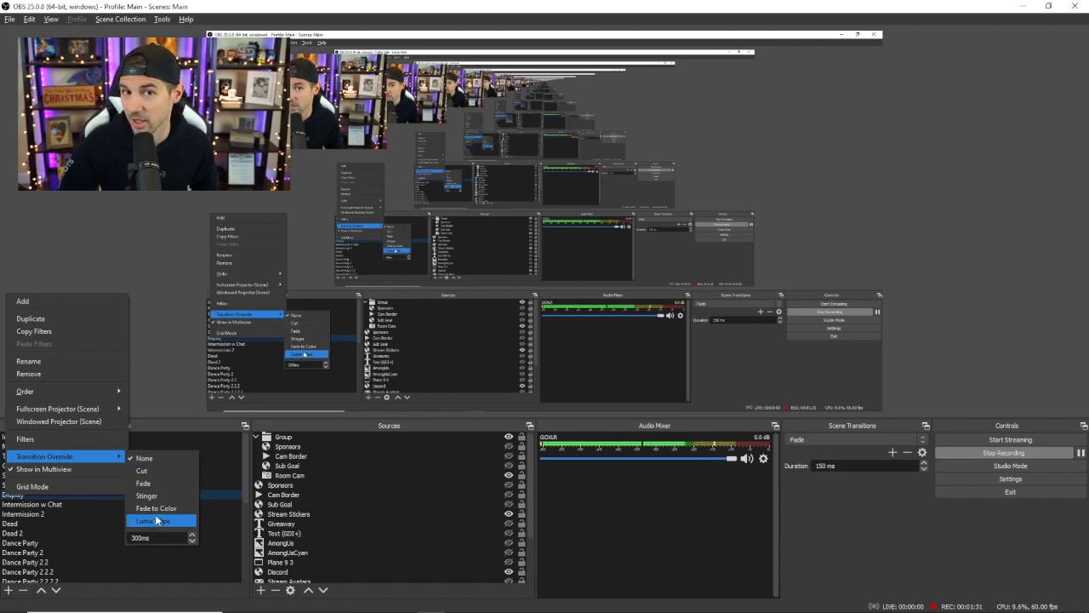
left_click(885, 470)
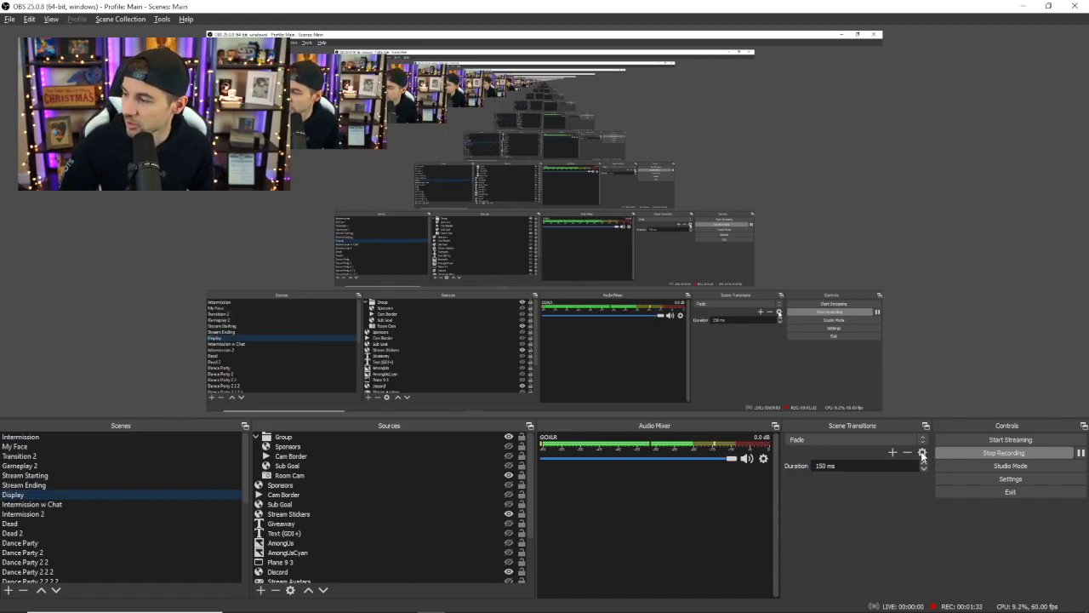
Switch the scene transition to Luma Wipe and choose Cloud as its wipe image in its properties
left_click(839, 439)
left_click(830, 476)
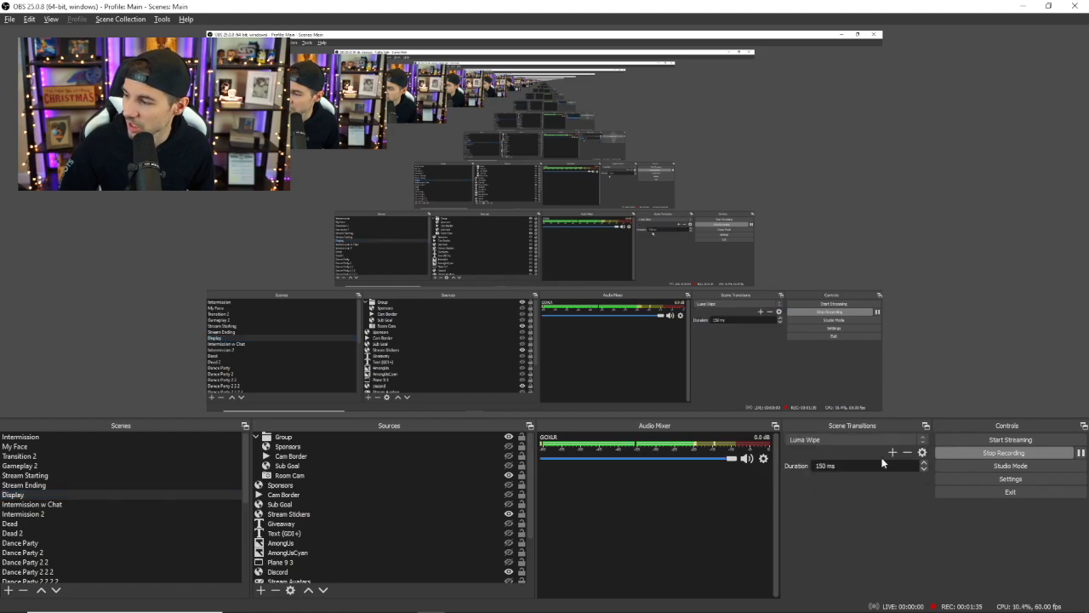
left_click(923, 453)
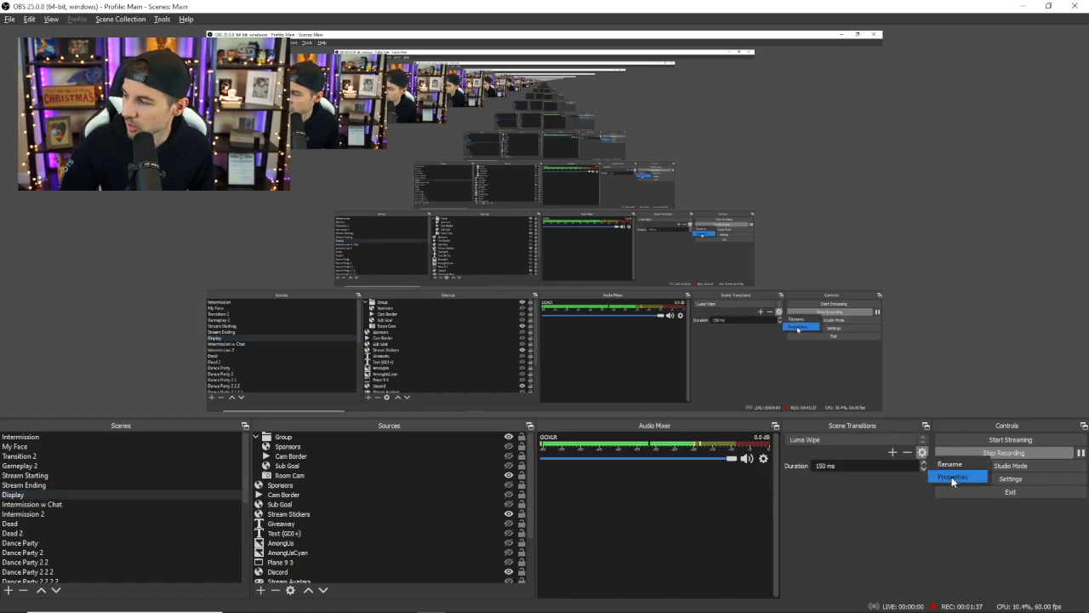
left_click(951, 476)
left_click(438, 431)
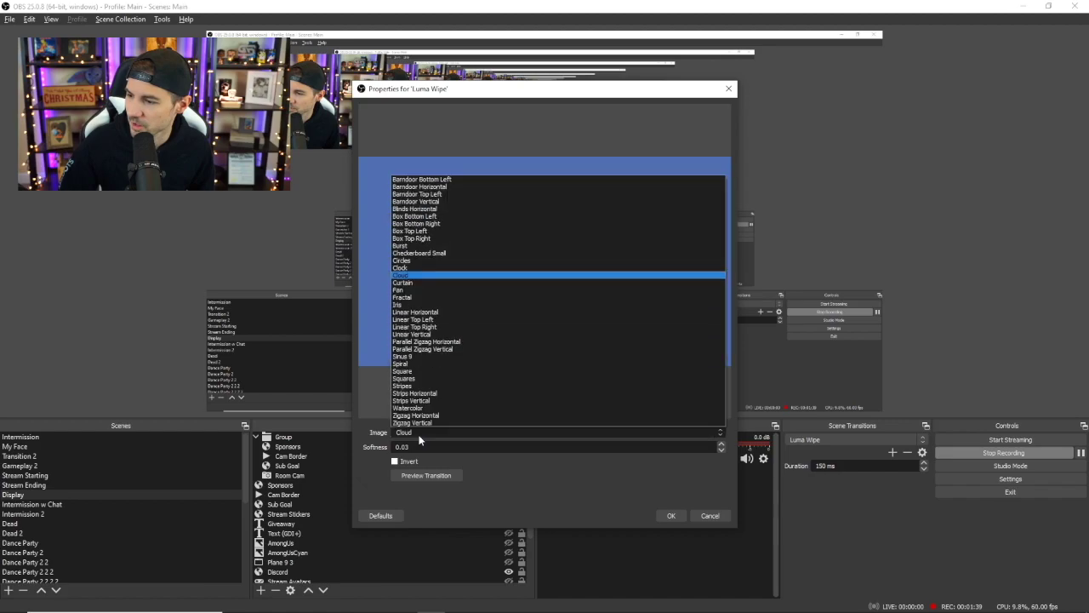
left_click(409, 280)
left_click(670, 515)
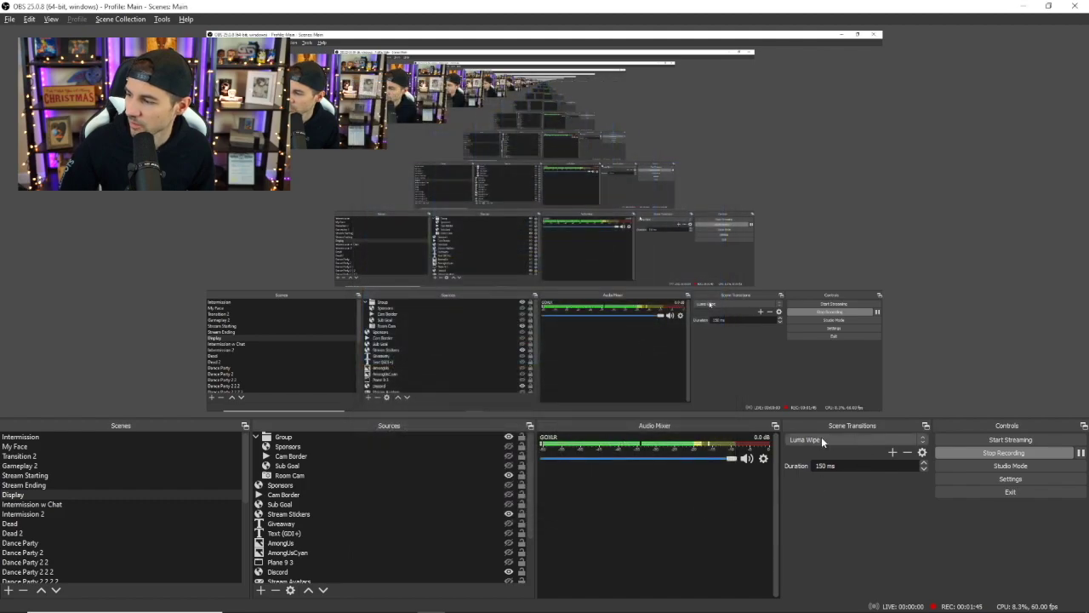
Set the scene transition back to Fade and review the Display scene's transition override options
left_click(811, 440)
left_click(805, 460)
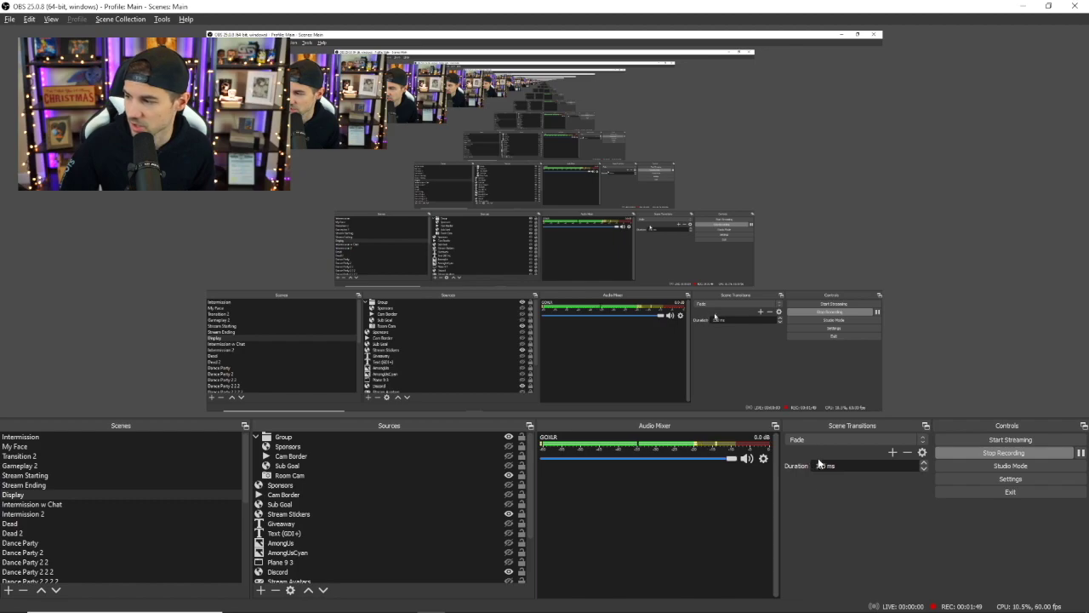
right_click(20, 495)
mouse_move(85, 457)
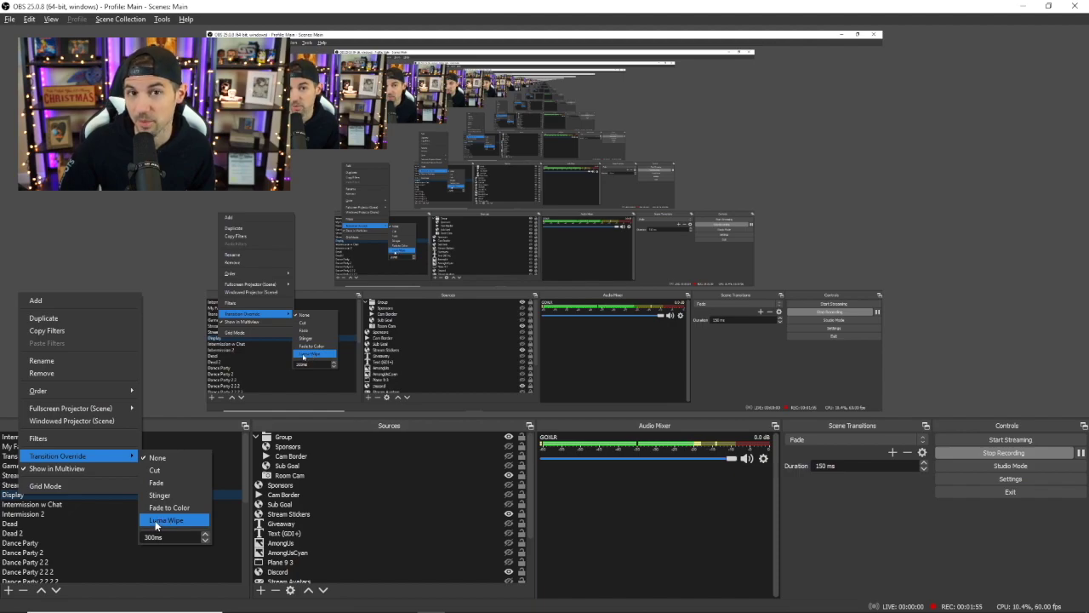
left_click(13, 494)
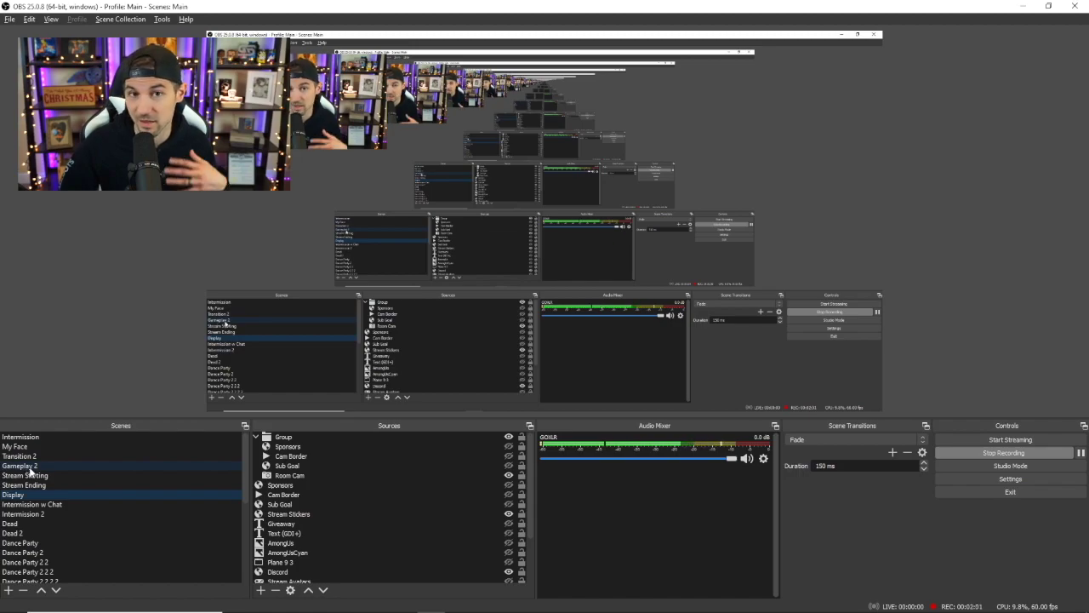
left_click(30, 468)
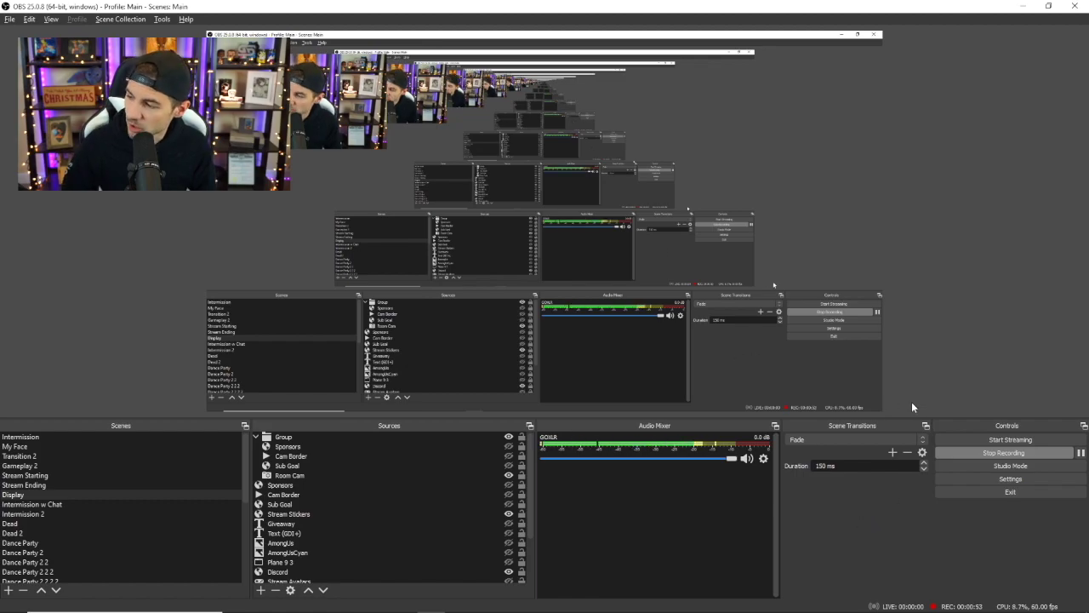
Switch the scene transition to Stinger and check the video file selection in its properties
left_click(843, 440)
left_click(851, 450)
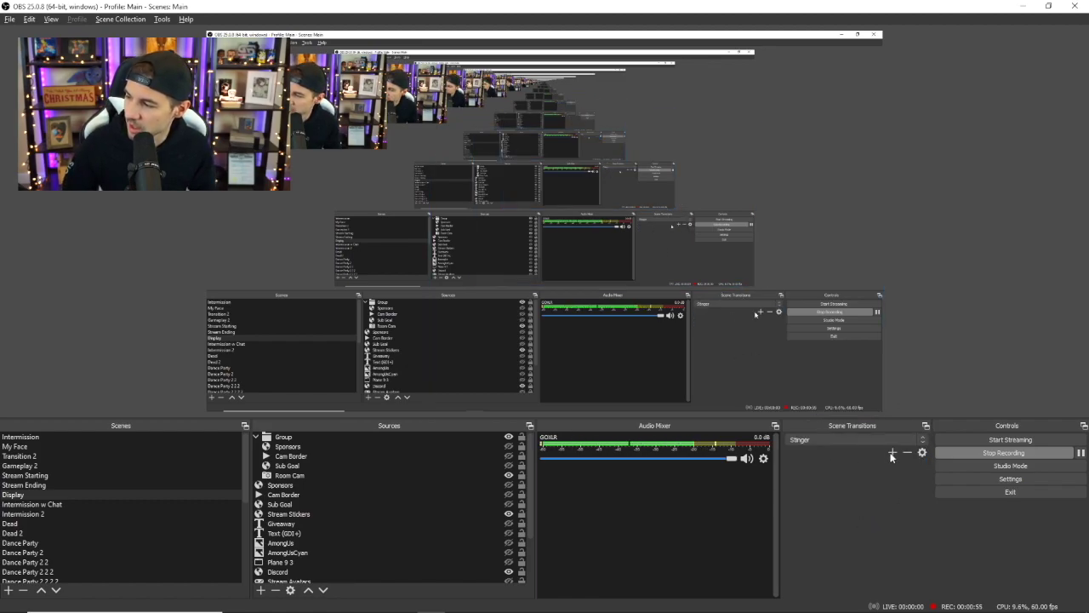
left_click(923, 454)
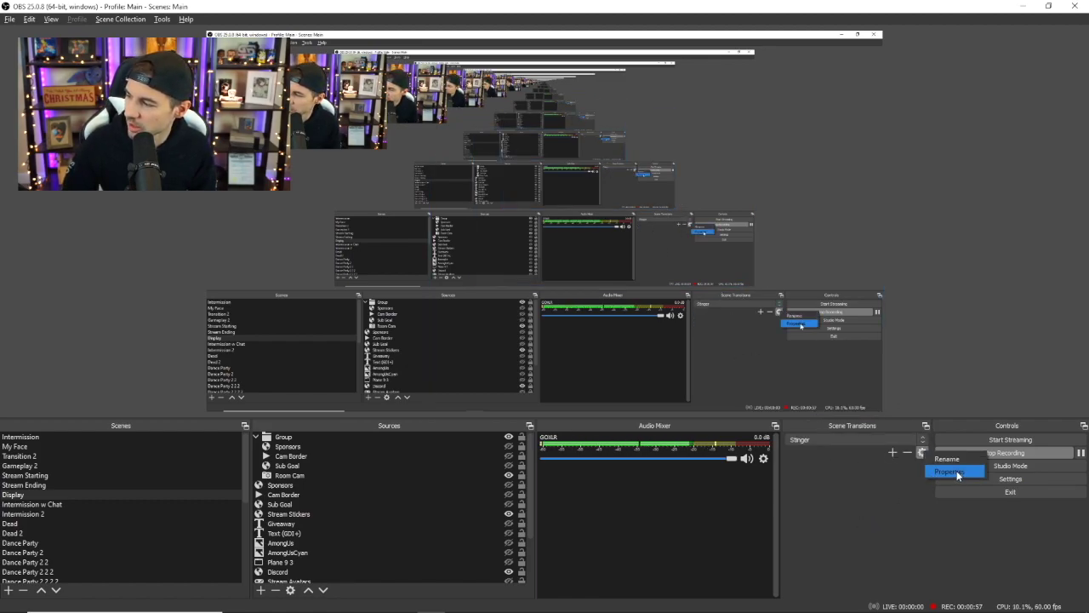
left_click(957, 470)
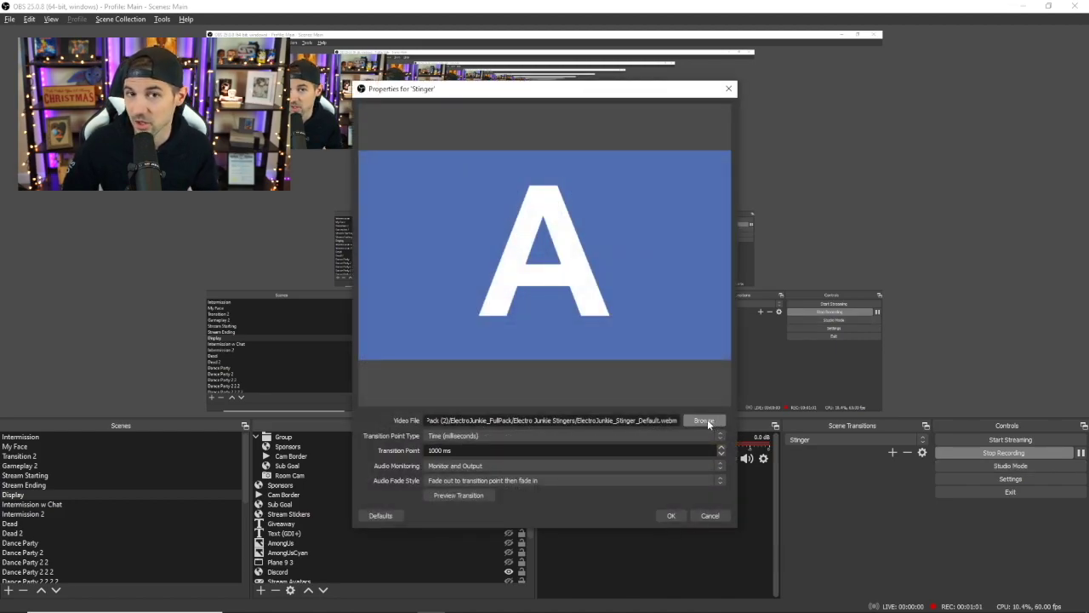
left_click(705, 420)
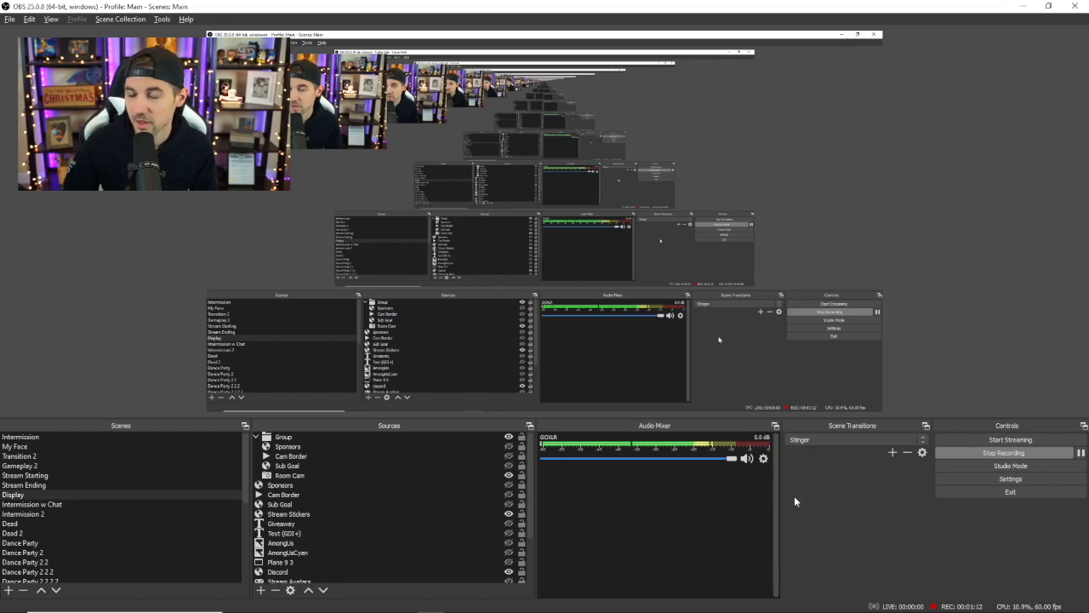
Switch to the Gameplay 2 scene using the Stinger transition
left_click(30, 466)
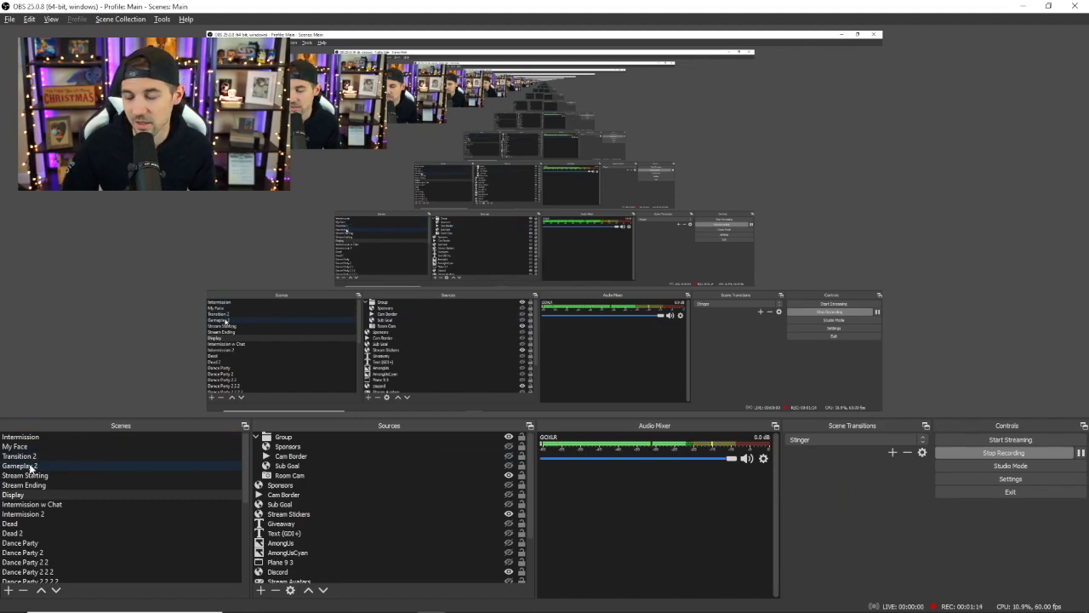